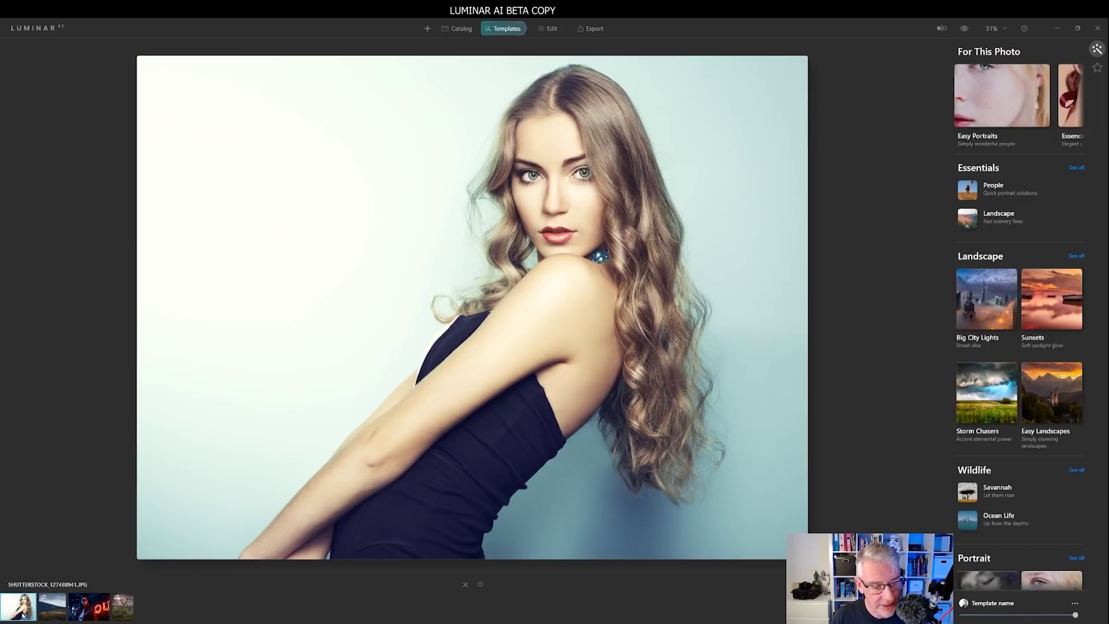
Step: Use Adjustments > Revert to Original on the portrait thumbnail to clear all its edits
right_click(23, 616)
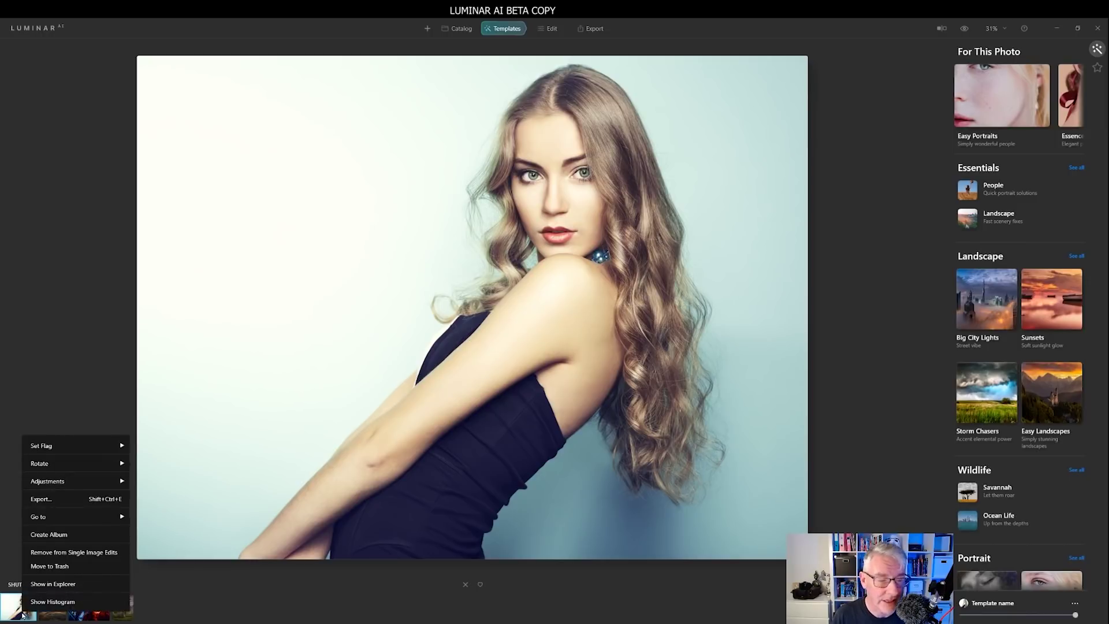
mouse_move(67, 482)
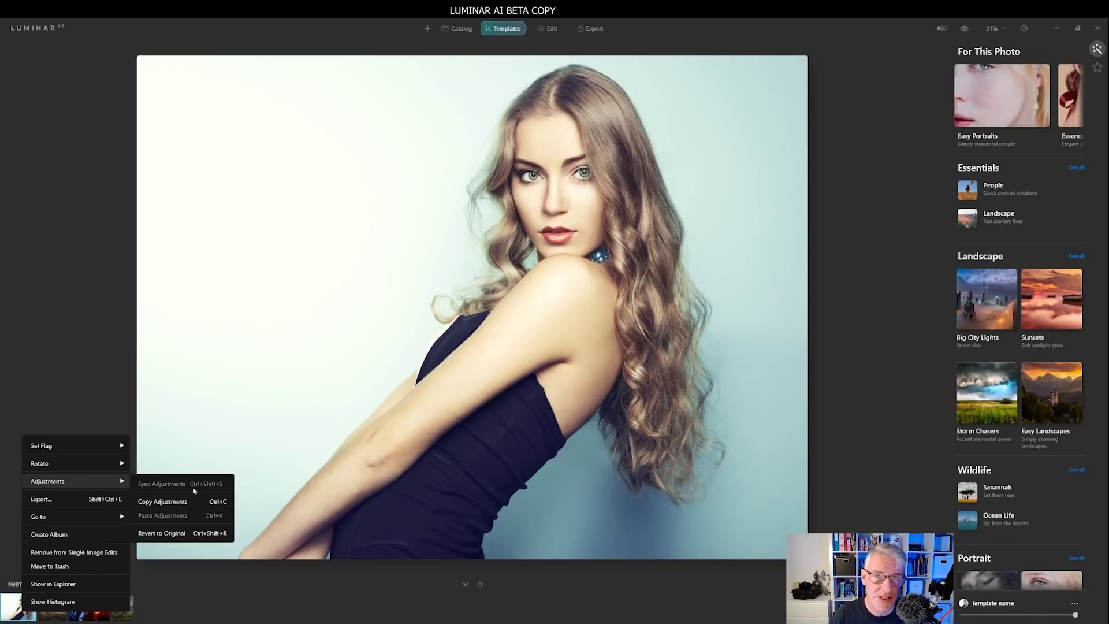
click(186, 535)
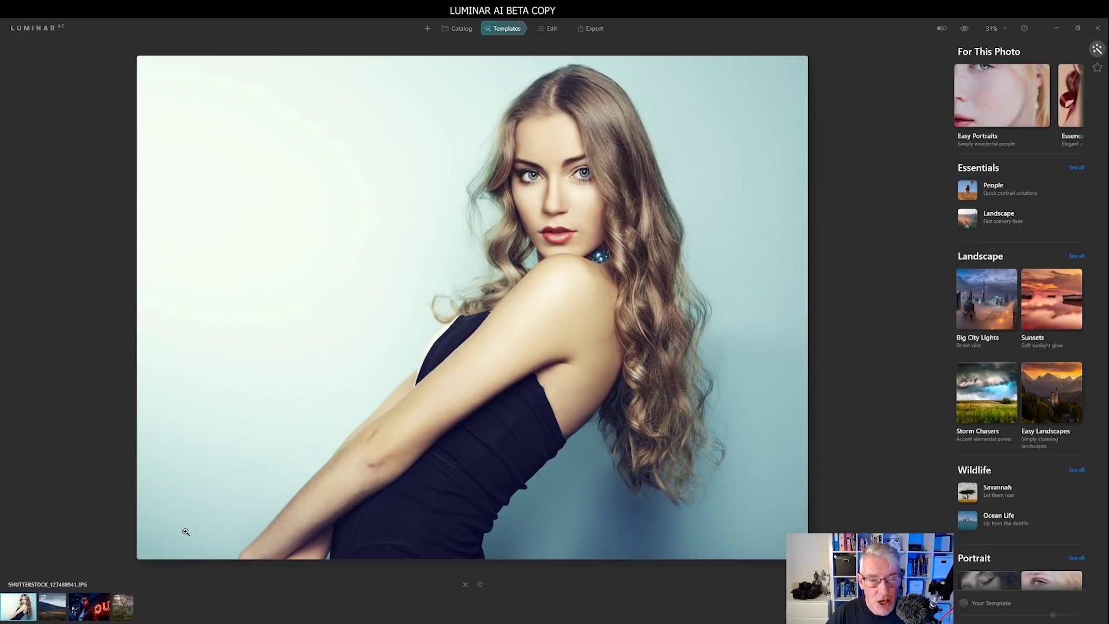
Step: Switch to the Catalog's Single Image Edits collection, briefly browsing the Luminar menu's Help entries
click(461, 29)
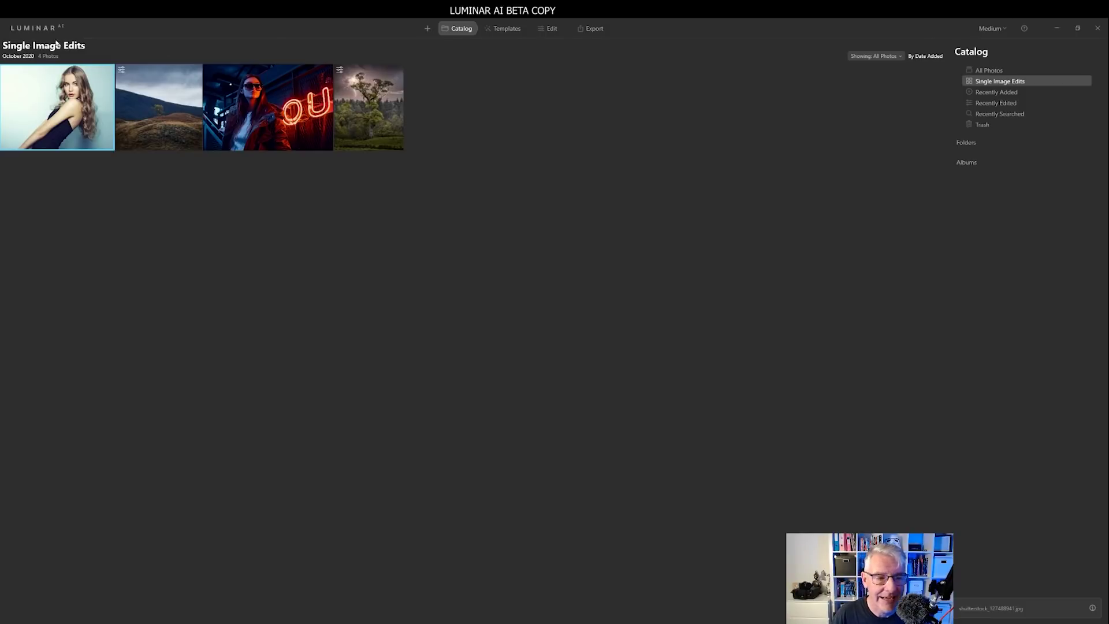
click(39, 29)
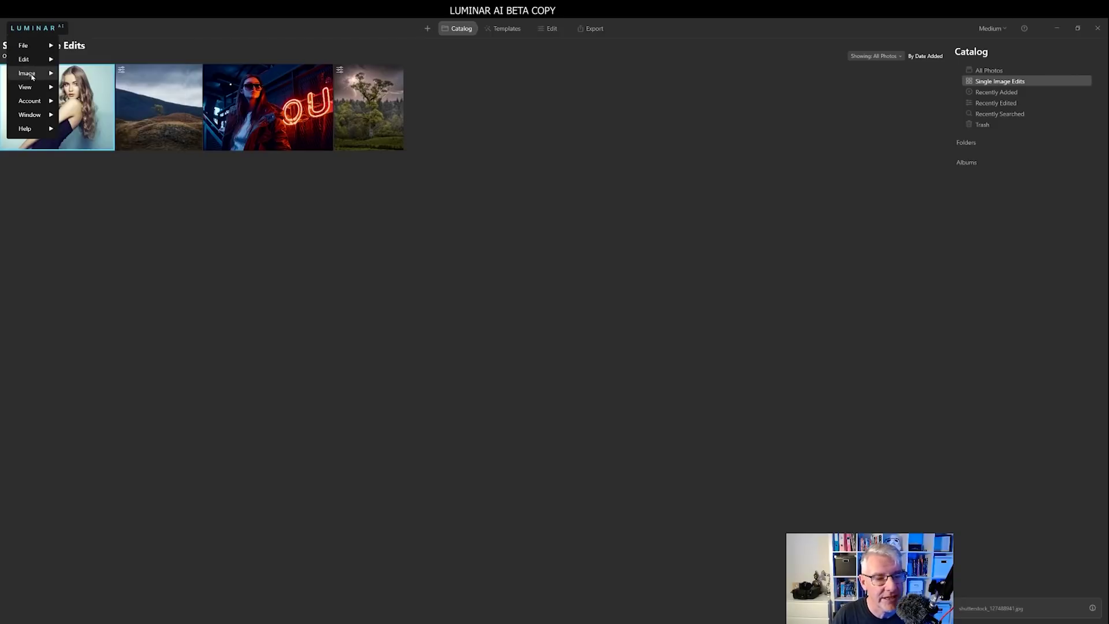
mouse_move(26, 130)
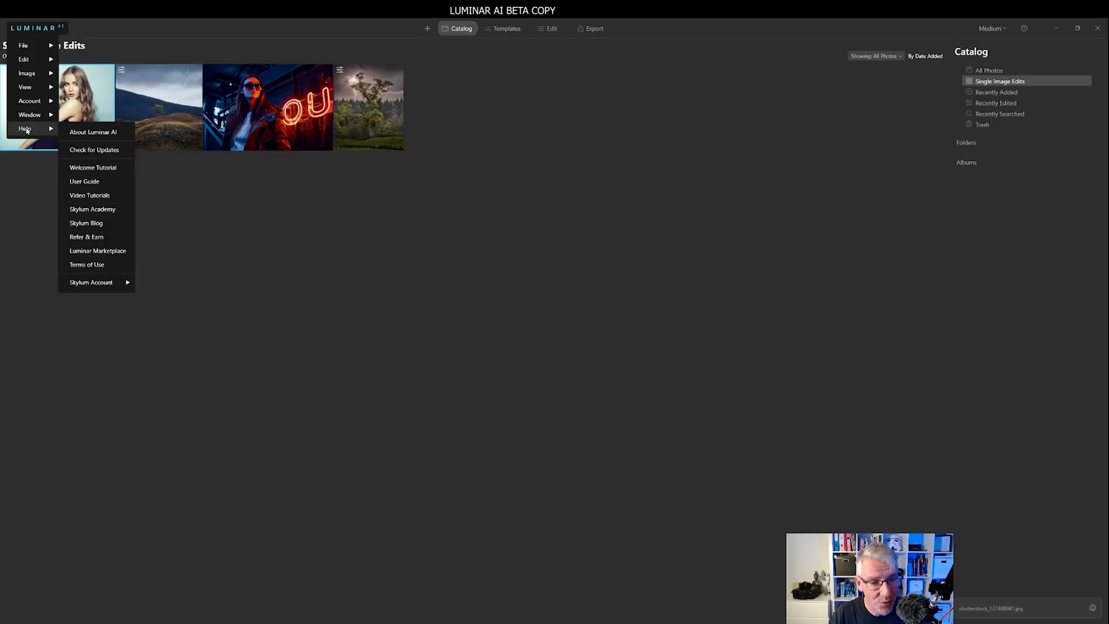
click(738, 240)
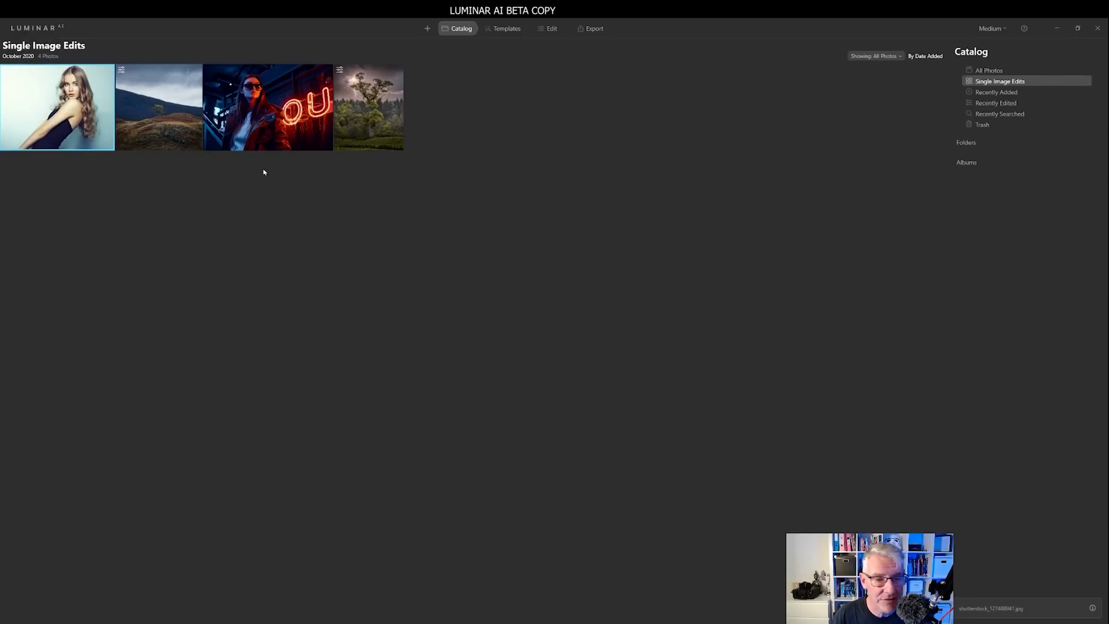
Step: Select the neon-sign photo in the catalog grid, glancing at the add-photos menu
click(276, 109)
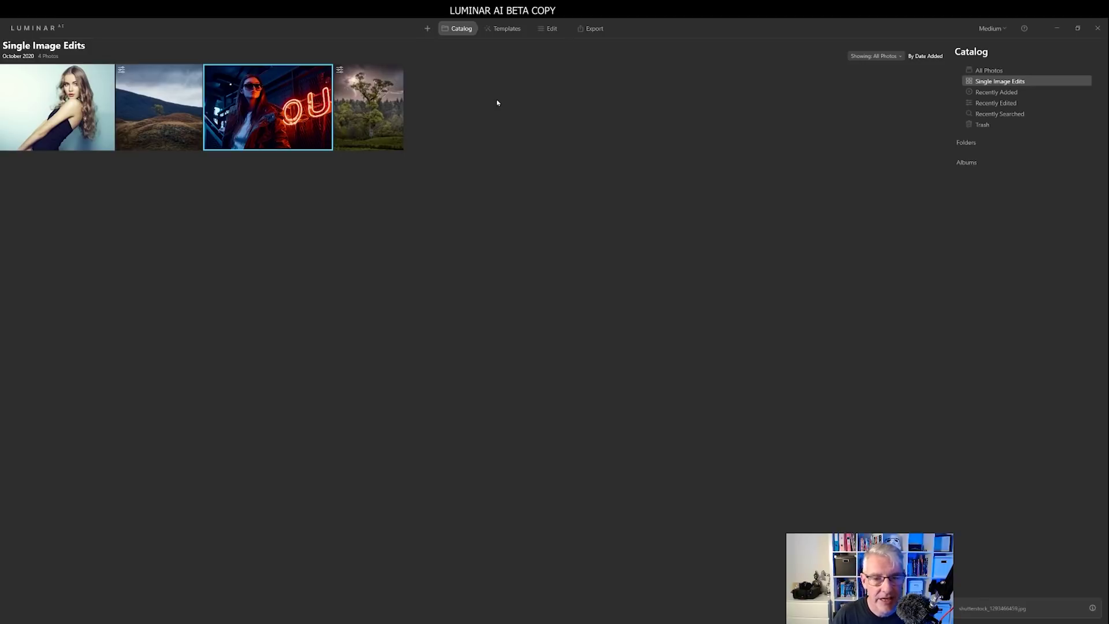
click(427, 28)
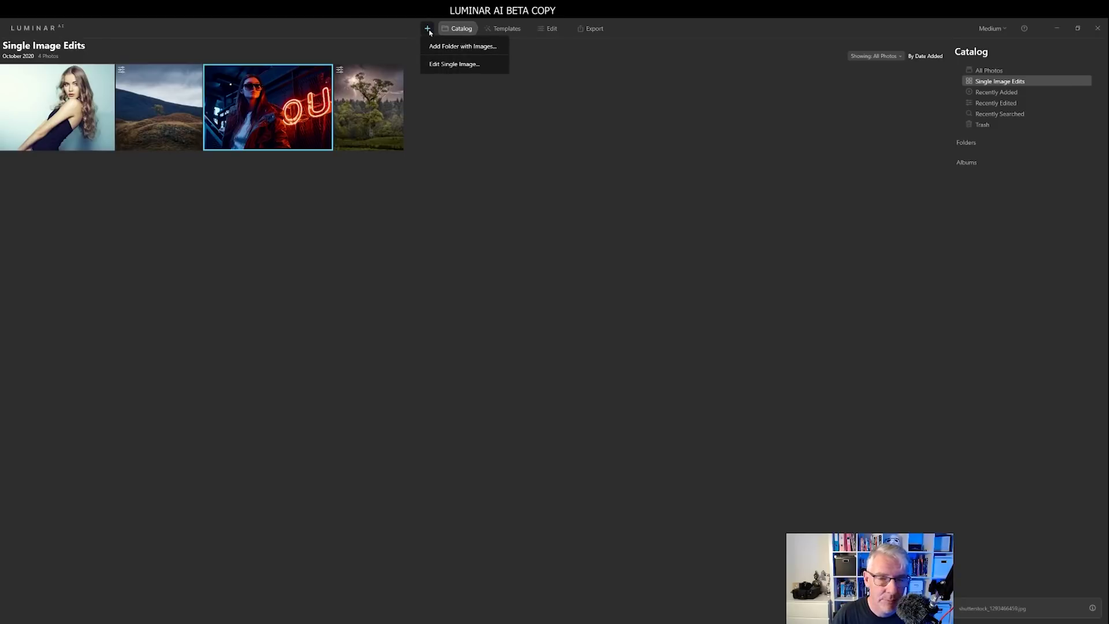
click(456, 64)
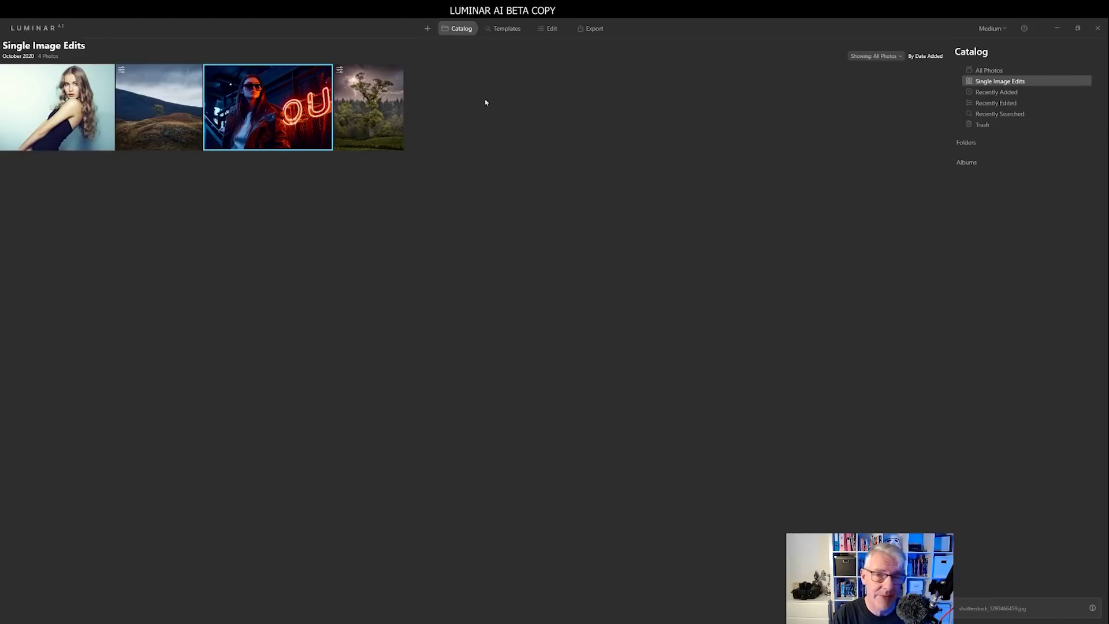
Step: Open the neon photo in Templates and bring up the Experimental collection from the For This Photo row
click(517, 31)
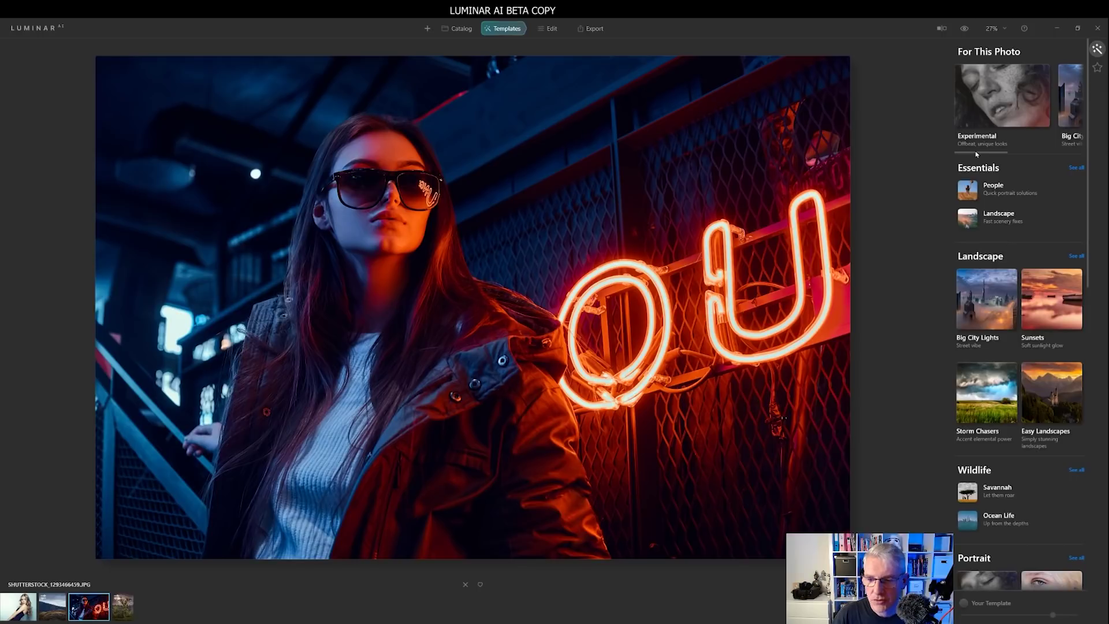
scroll(976, 154, right, 3)
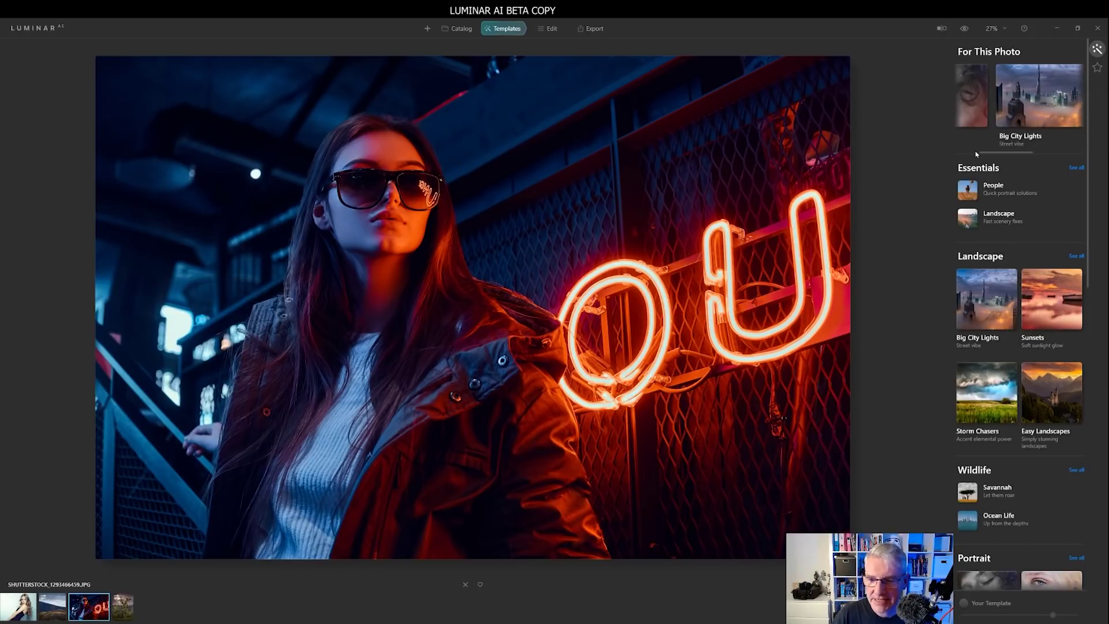
scroll(975, 155, right, 5)
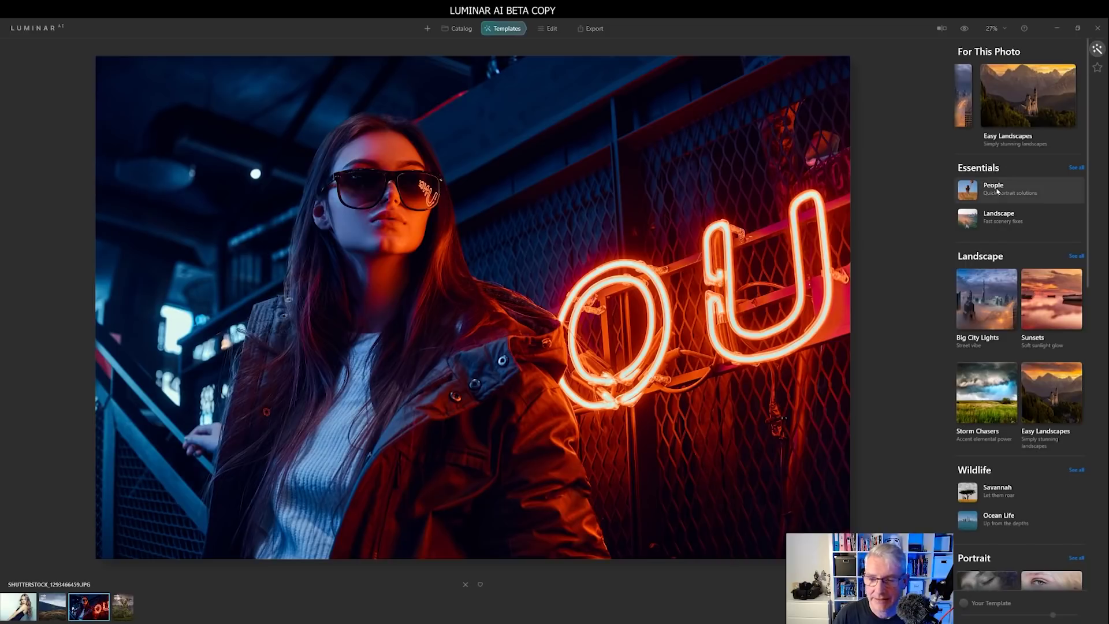
scroll(1011, 153, left, 1)
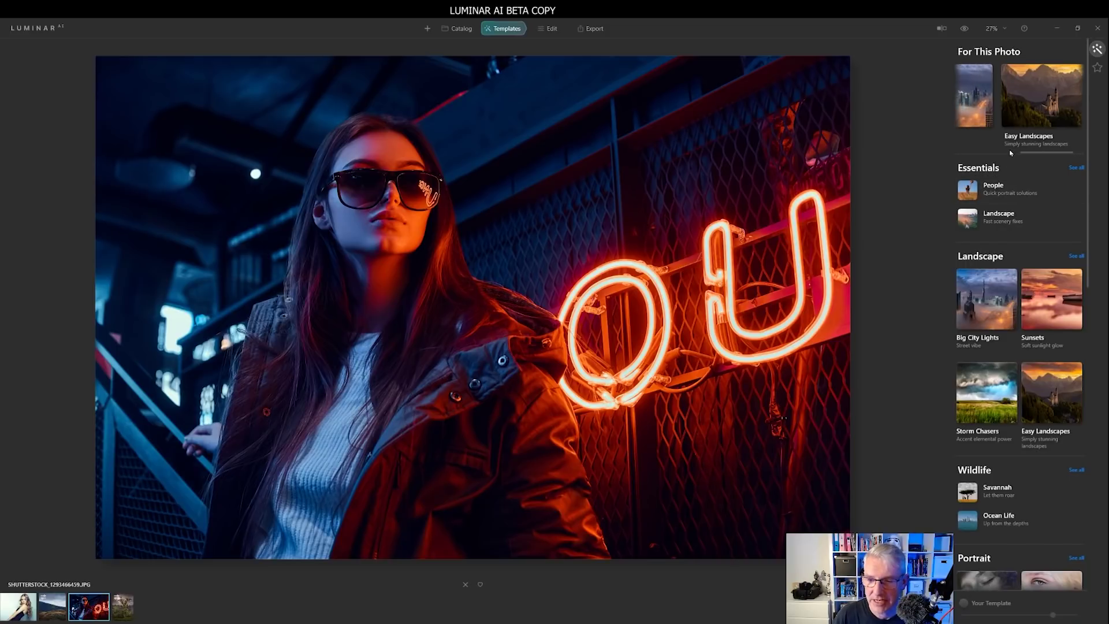
scroll(1011, 153, left, 1)
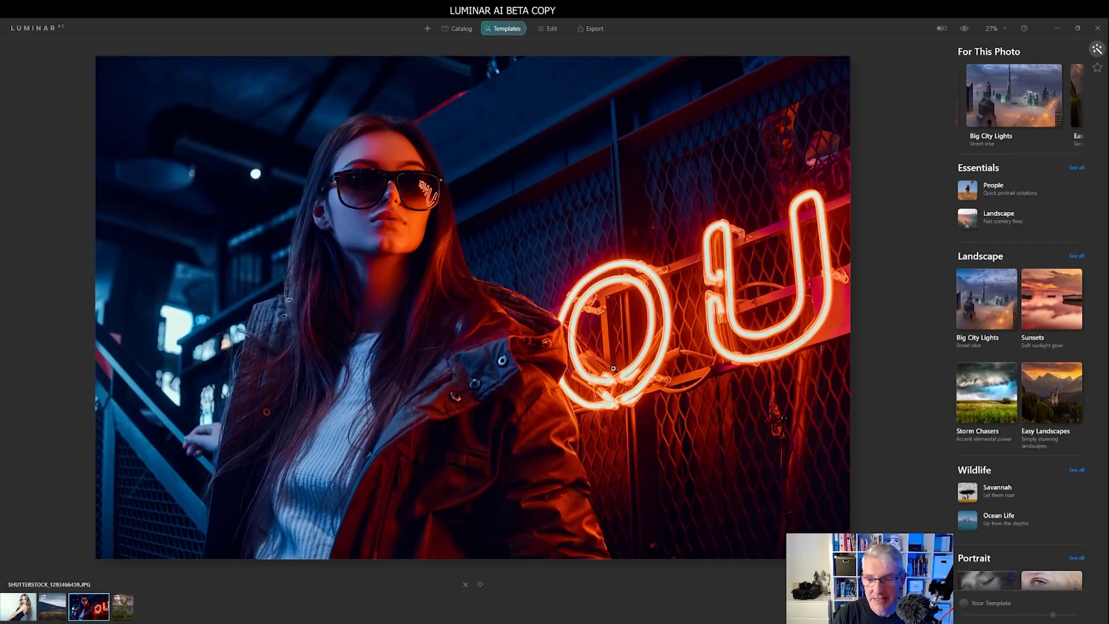
scroll(1021, 123, left, 2)
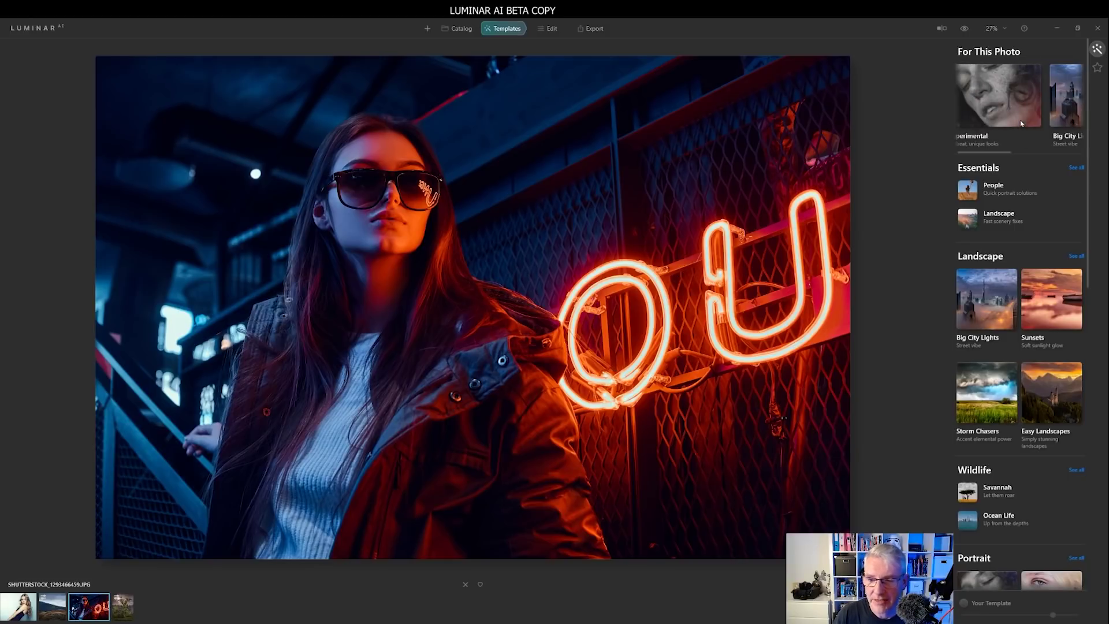
scroll(1022, 123, left, 1)
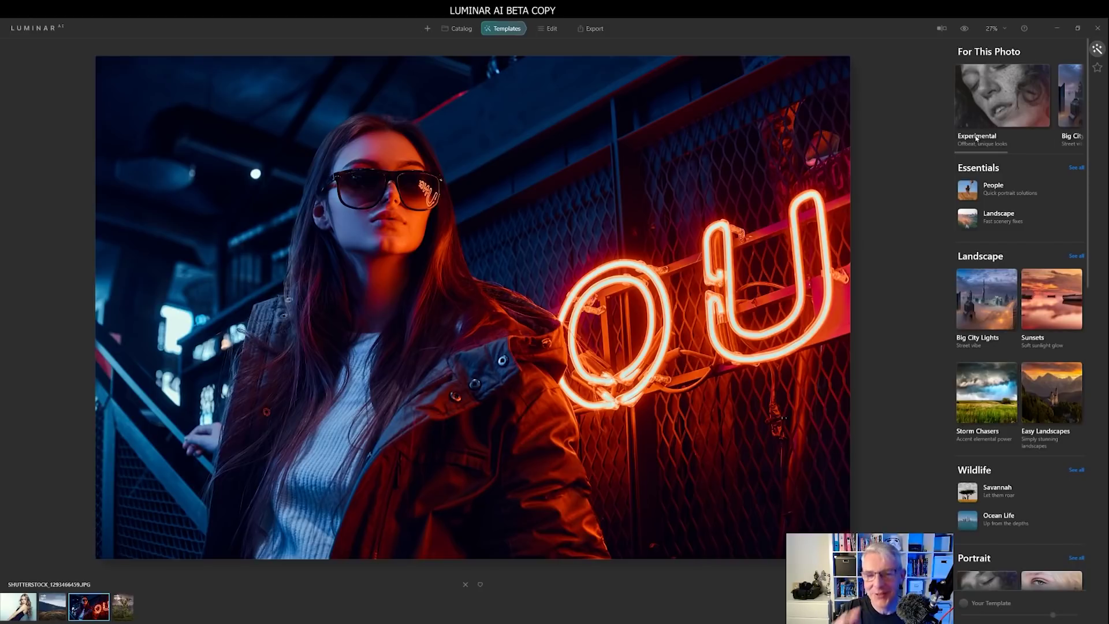
click(1011, 110)
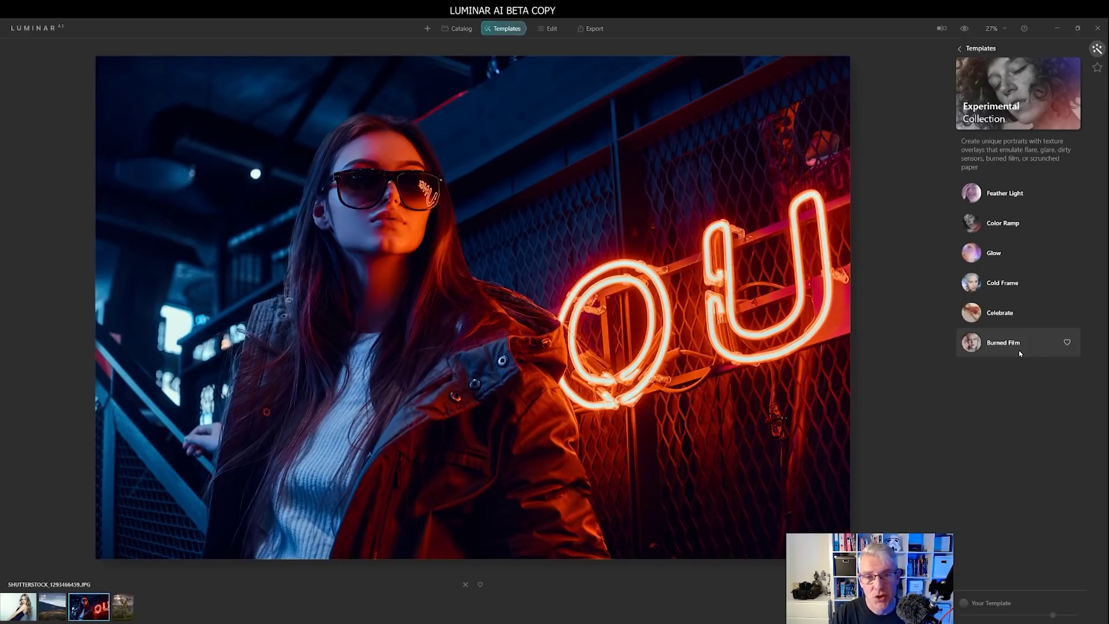
Step: Preview Feather Light, Color Ramp and Glow, then settle on the Cold Frame template
click(1021, 194)
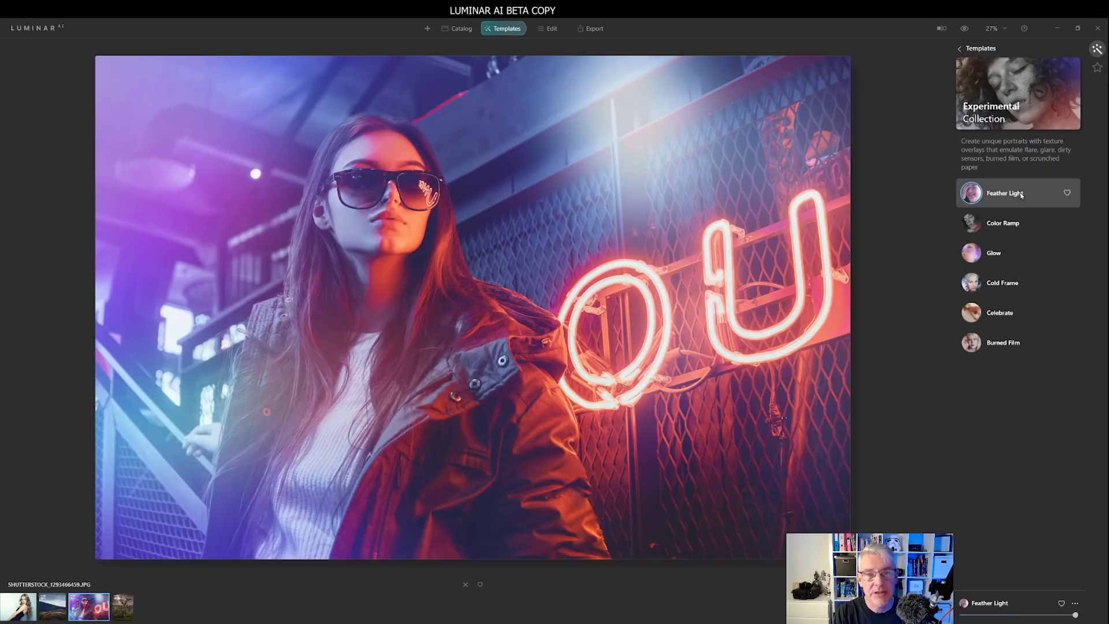
click(1001, 227)
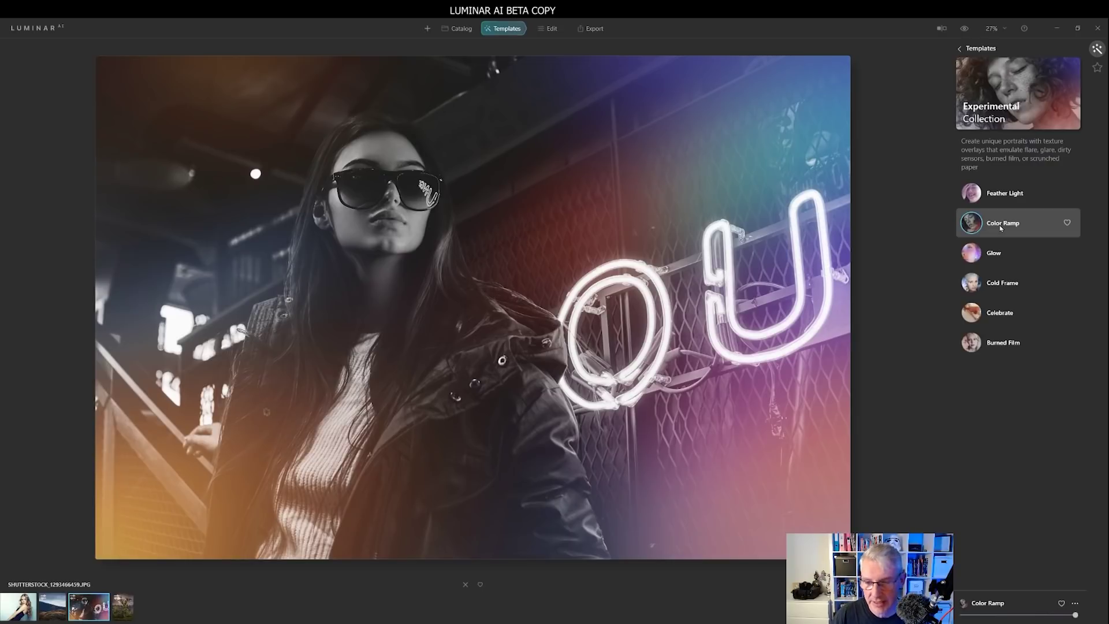
click(1000, 253)
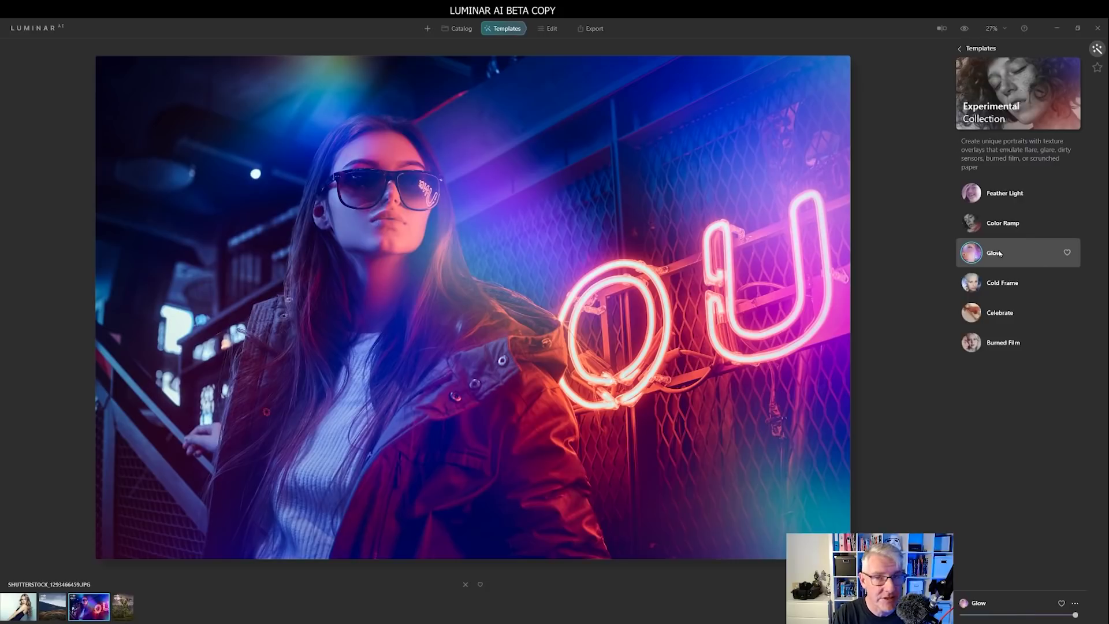
click(1002, 280)
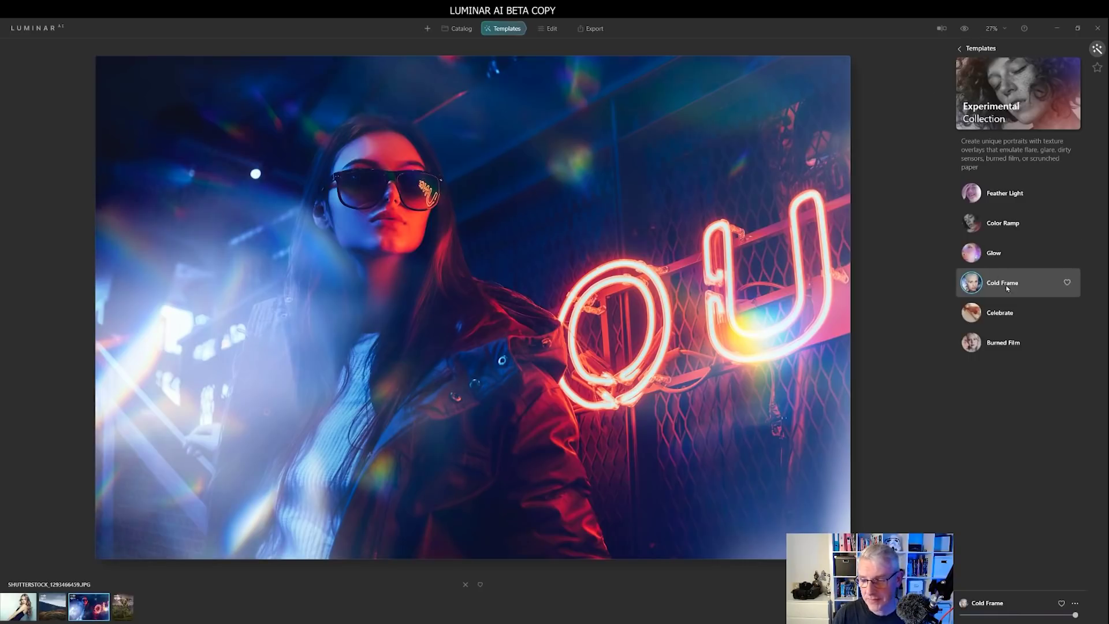
Step: Try Celebrate, then apply Burned Film and nudge its amount slider slightly lower
click(1008, 314)
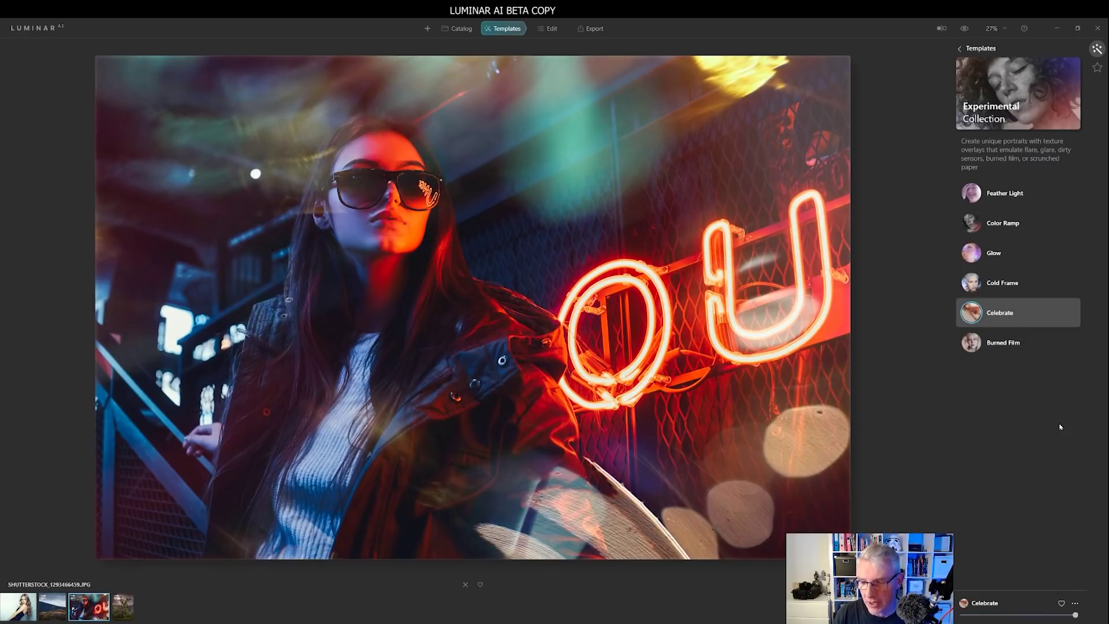
click(1017, 350)
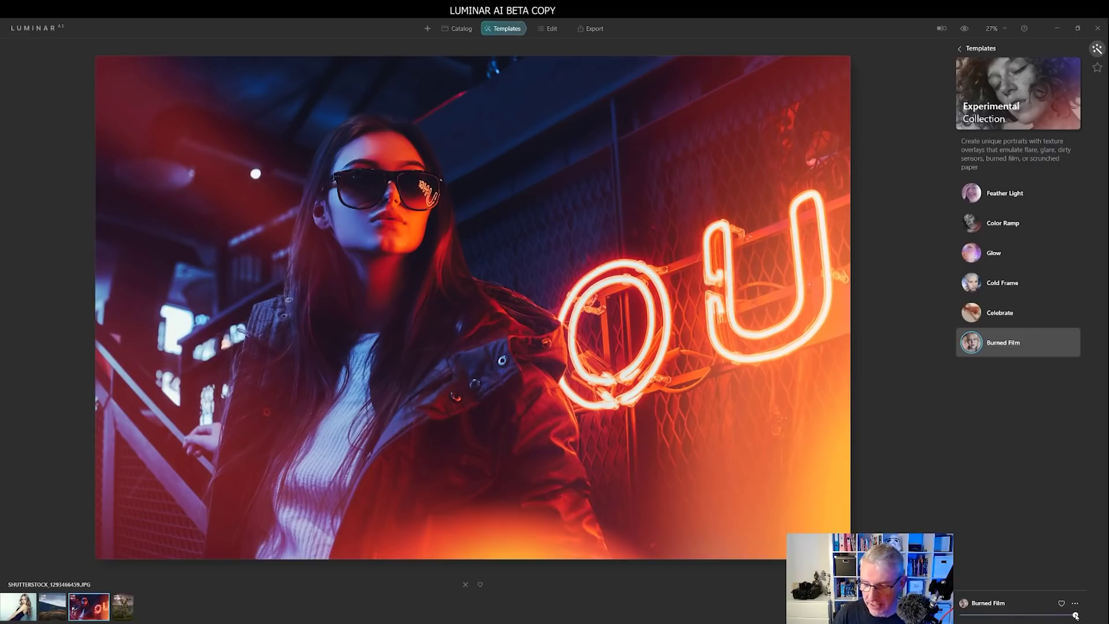
mouse_move(1076, 615)
mouse_down()
mouse_move(1018, 620)
mouse_move(1083, 621)
mouse_up()
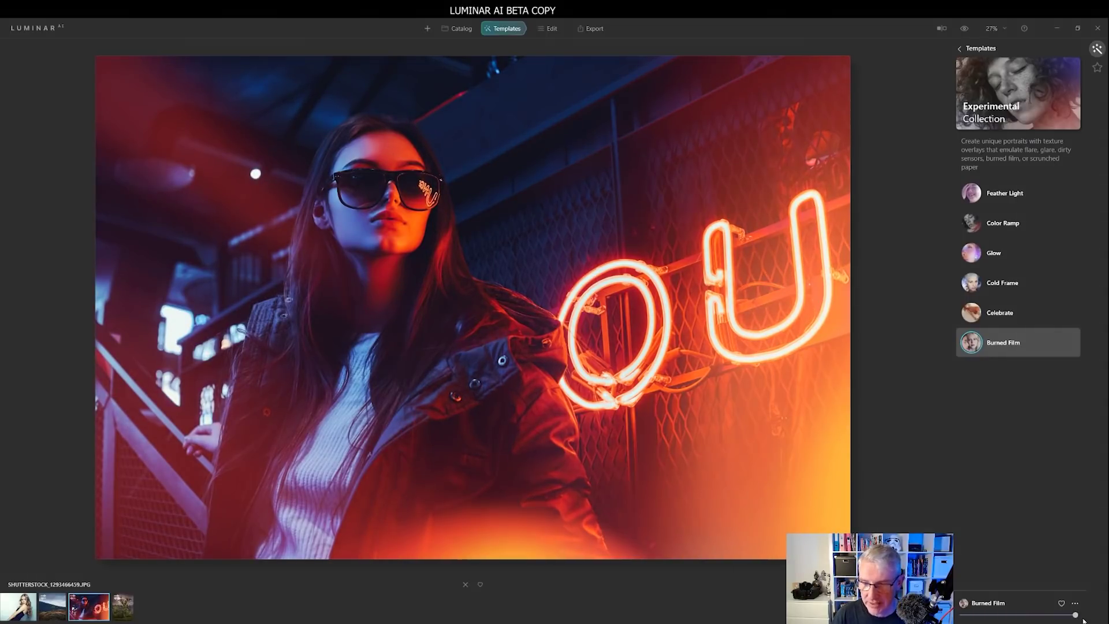
Step: In Edit, expand Essentials' Light, Structure and Details to see the Burned Film values (Details -10, -11, -11)
click(552, 29)
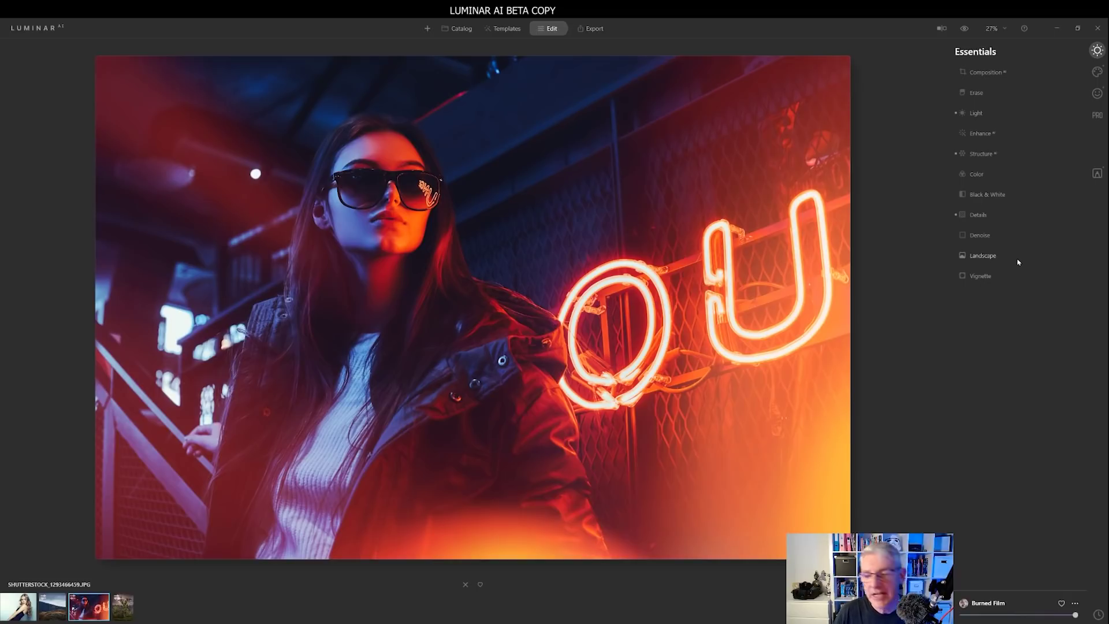
click(976, 113)
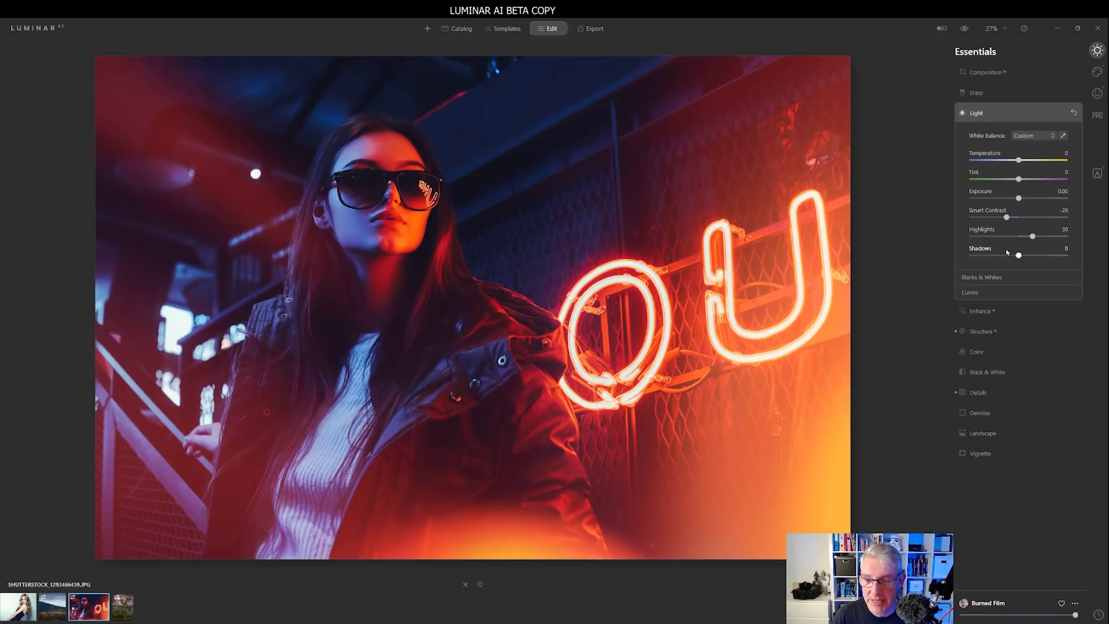
click(987, 331)
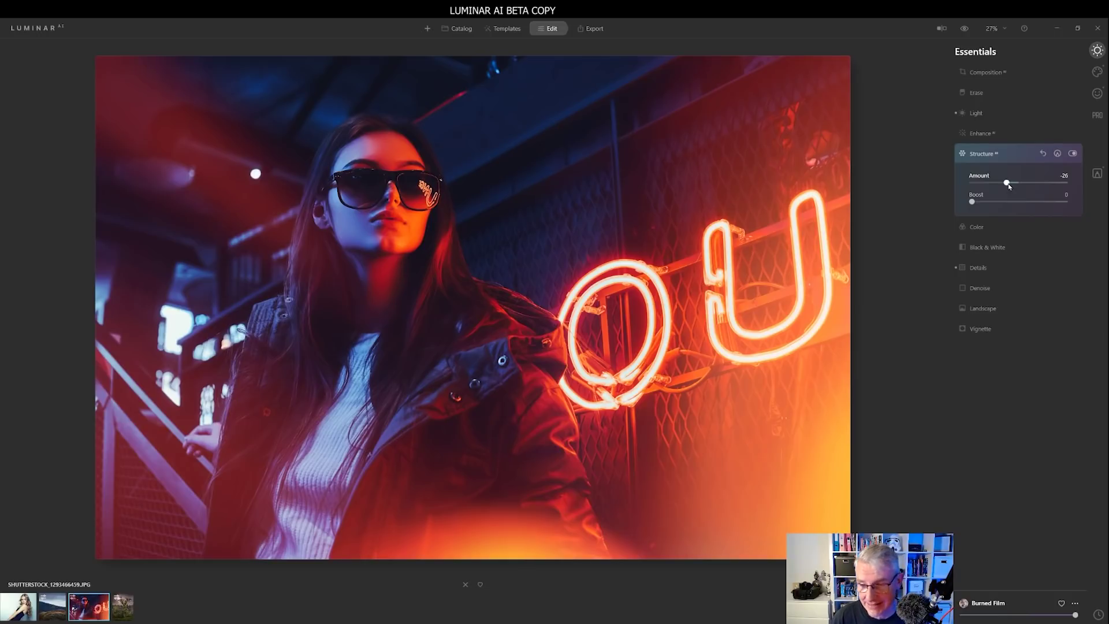
click(979, 269)
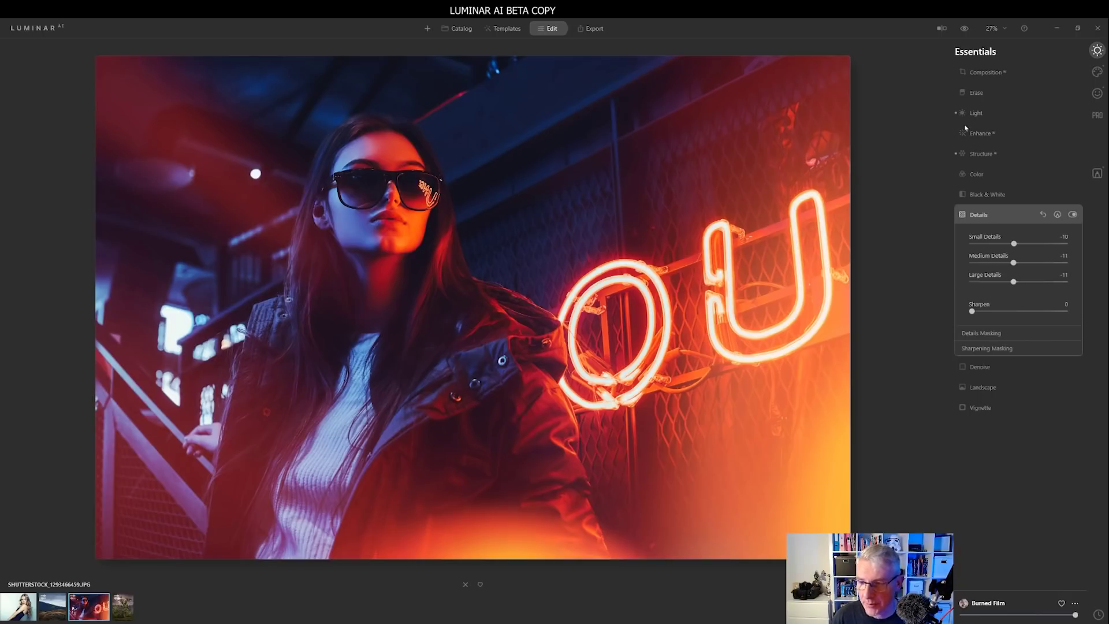
Step: Set the Creative Mood LUT to Wooden, keeping Amount 51 and Saturation -26
click(1099, 74)
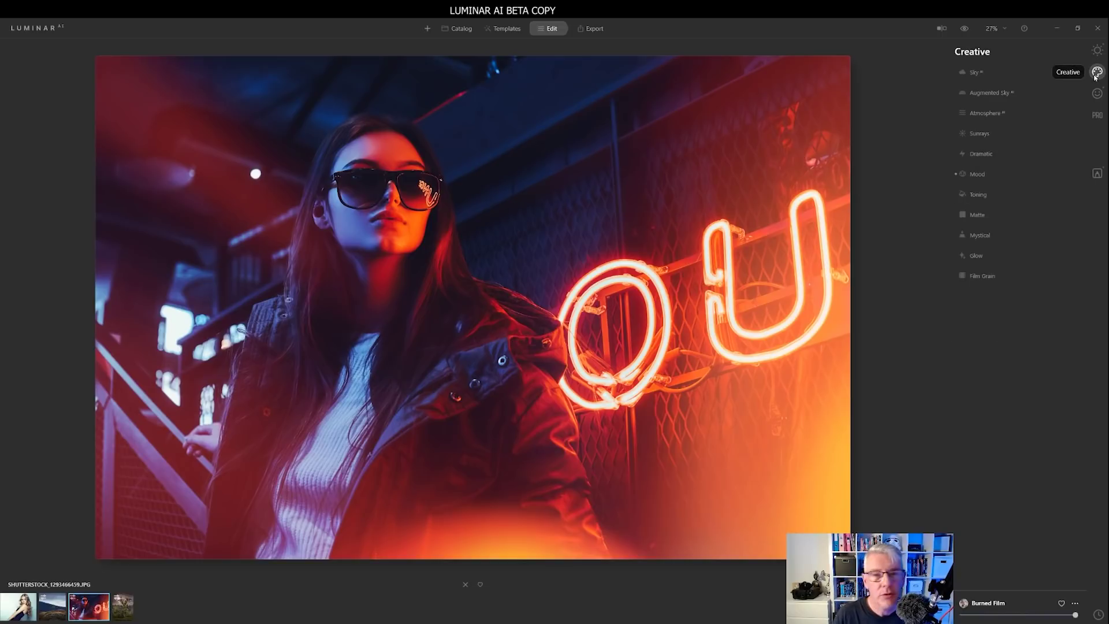
click(978, 174)
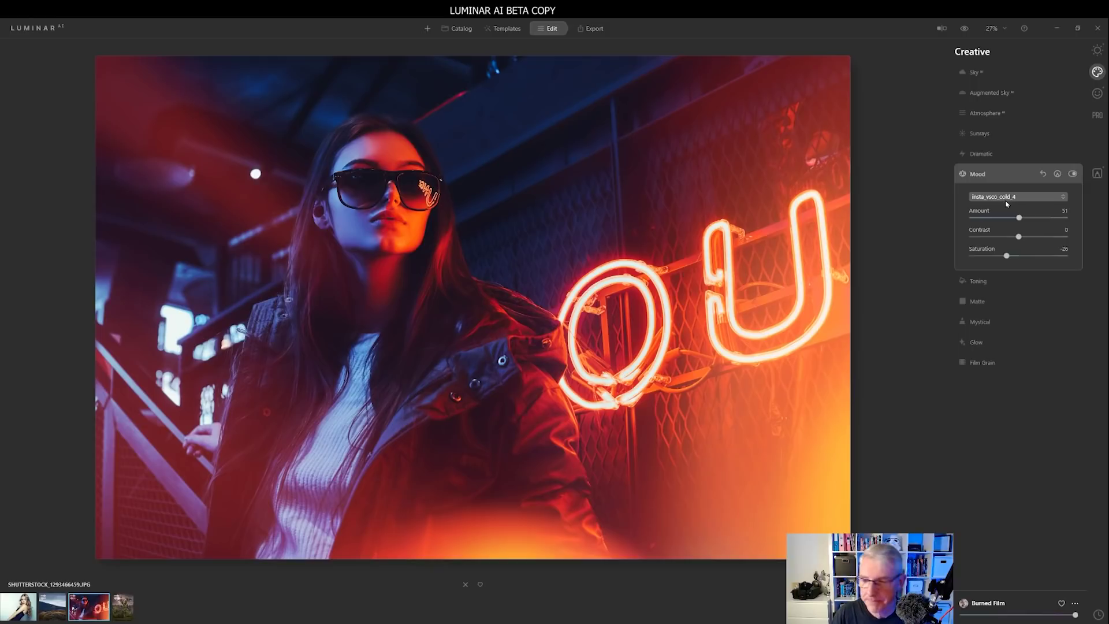
click(1035, 197)
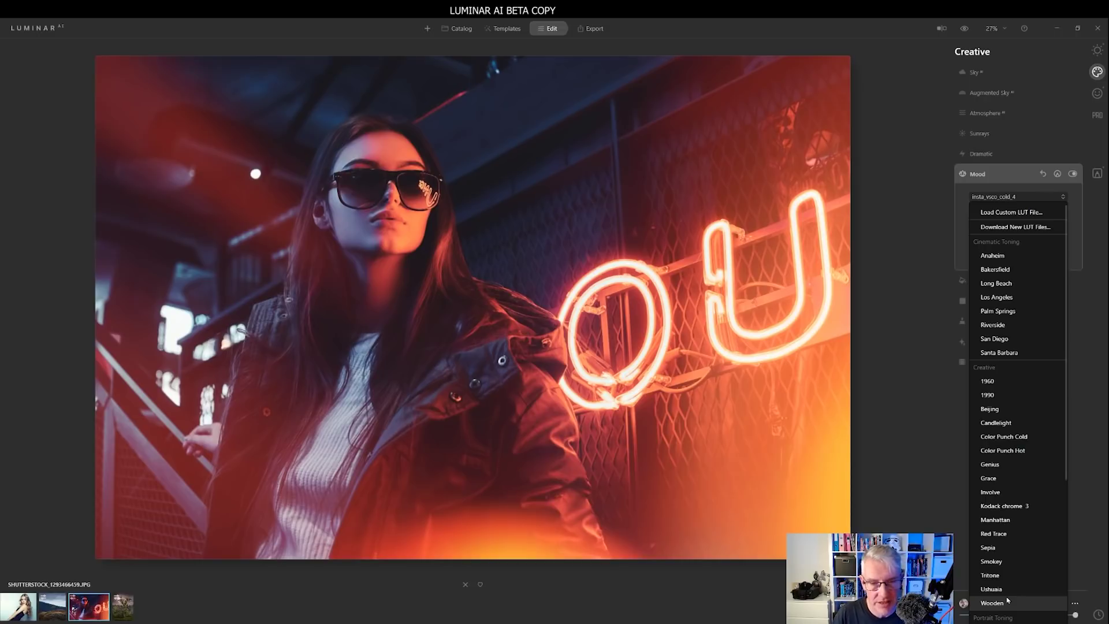
click(1007, 601)
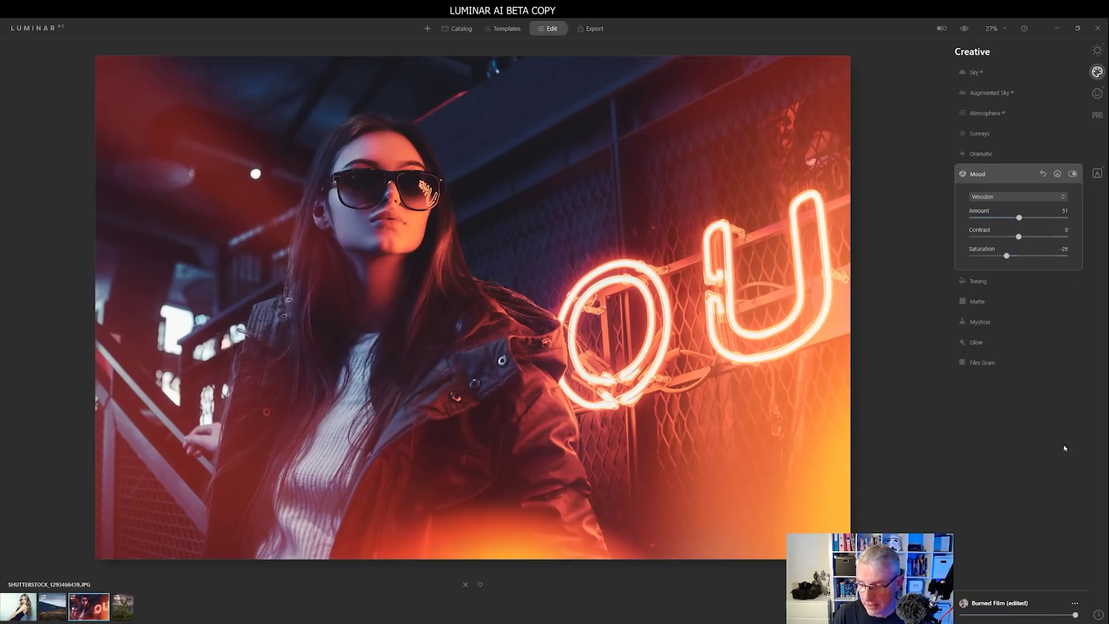
click(1075, 604)
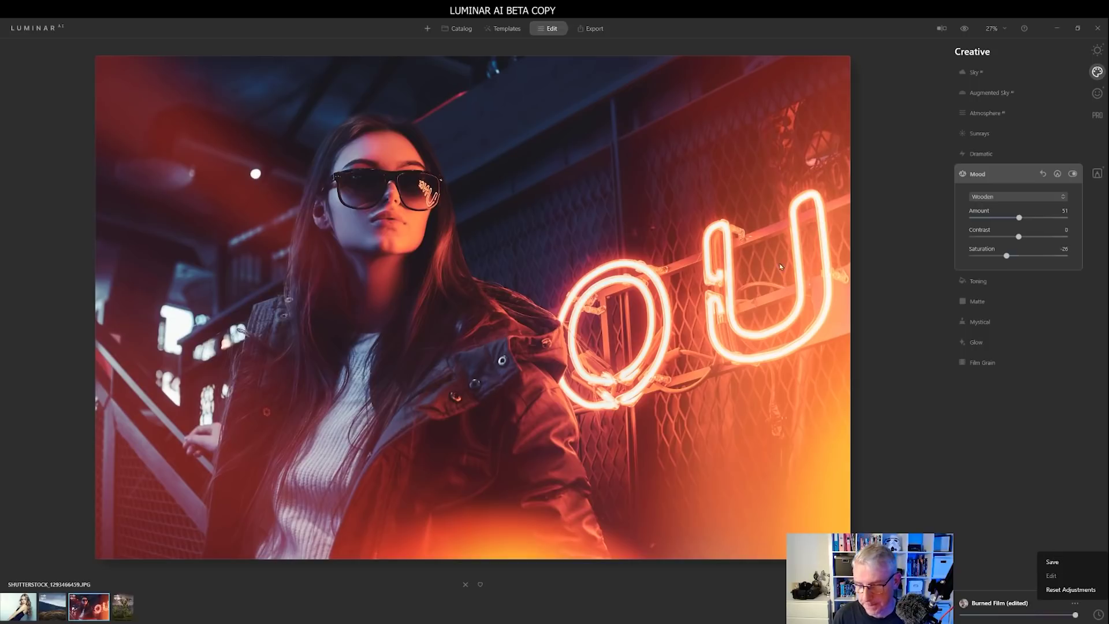
click(1073, 430)
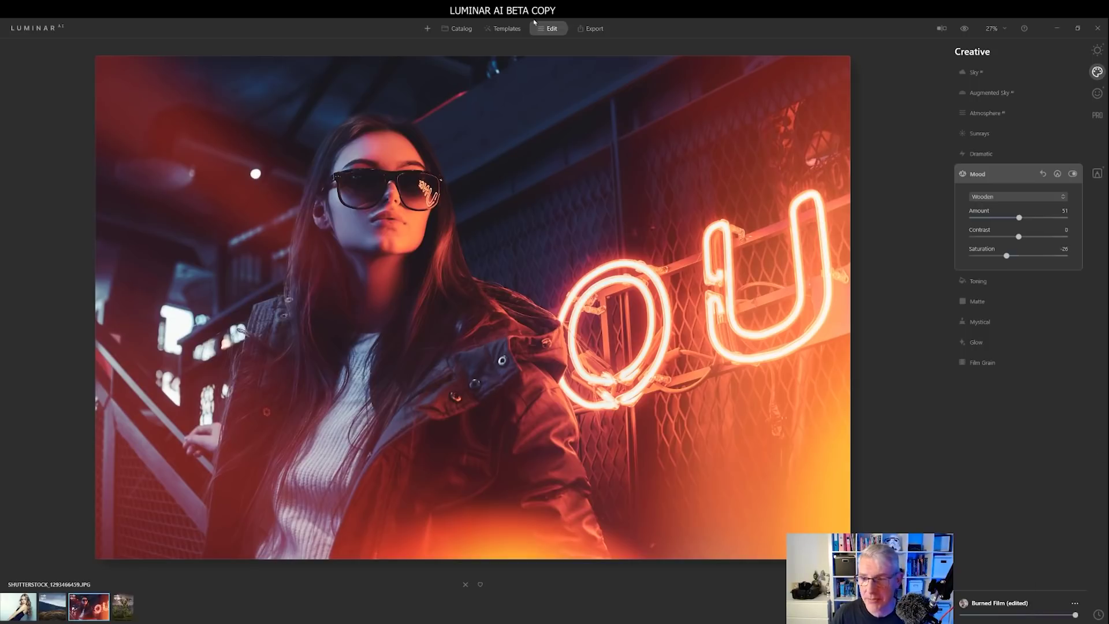
click(942, 29)
drag(472, 249, 498, 124)
drag(626, 123, 85, 80)
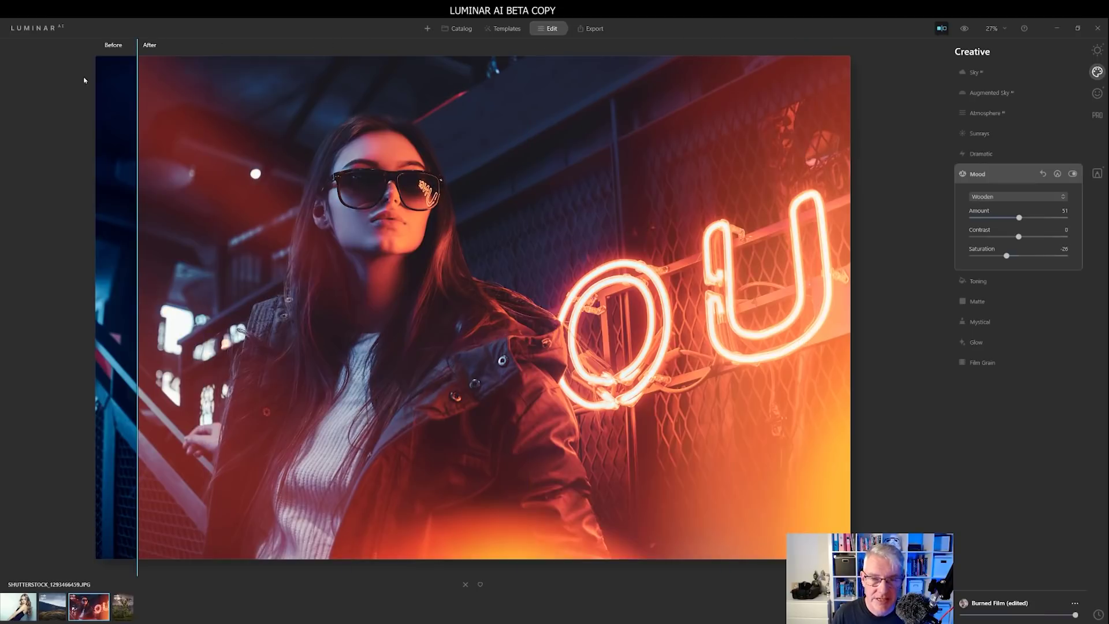
click(942, 28)
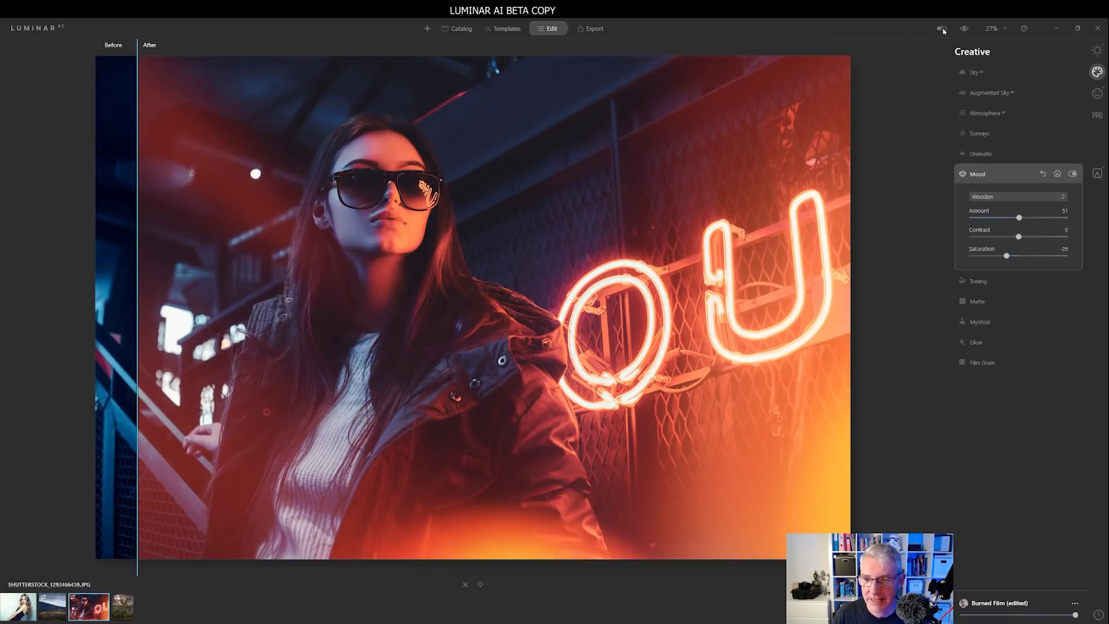
Step: Open the lightning tree photo and keep its Atmosphere on Haze (Amount 67, Depth 40, Lightness 100)
click(127, 605)
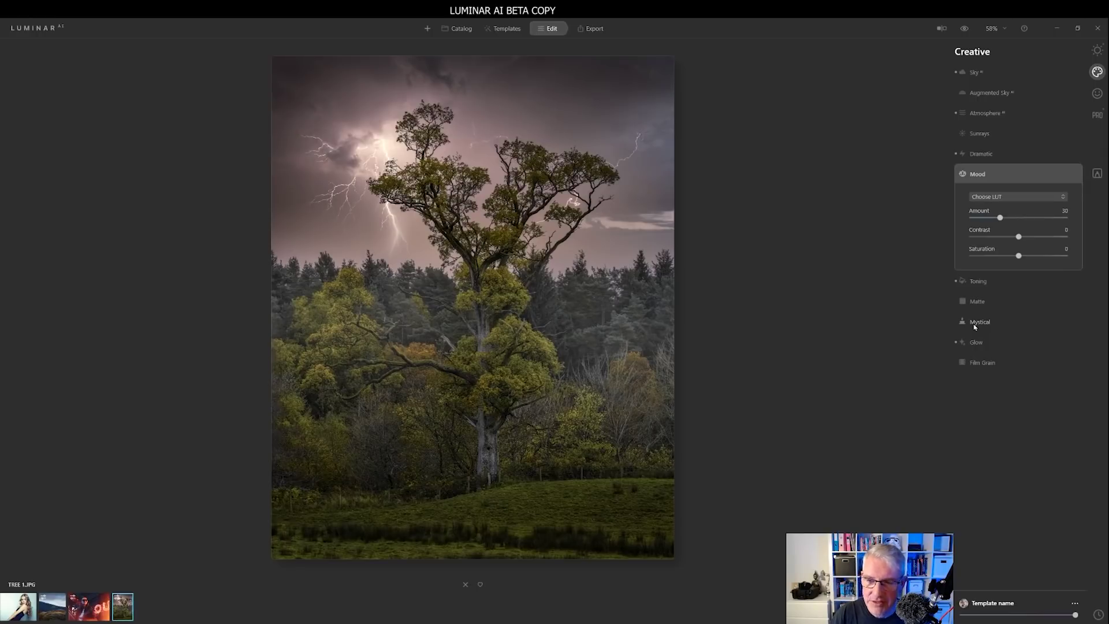
click(984, 114)
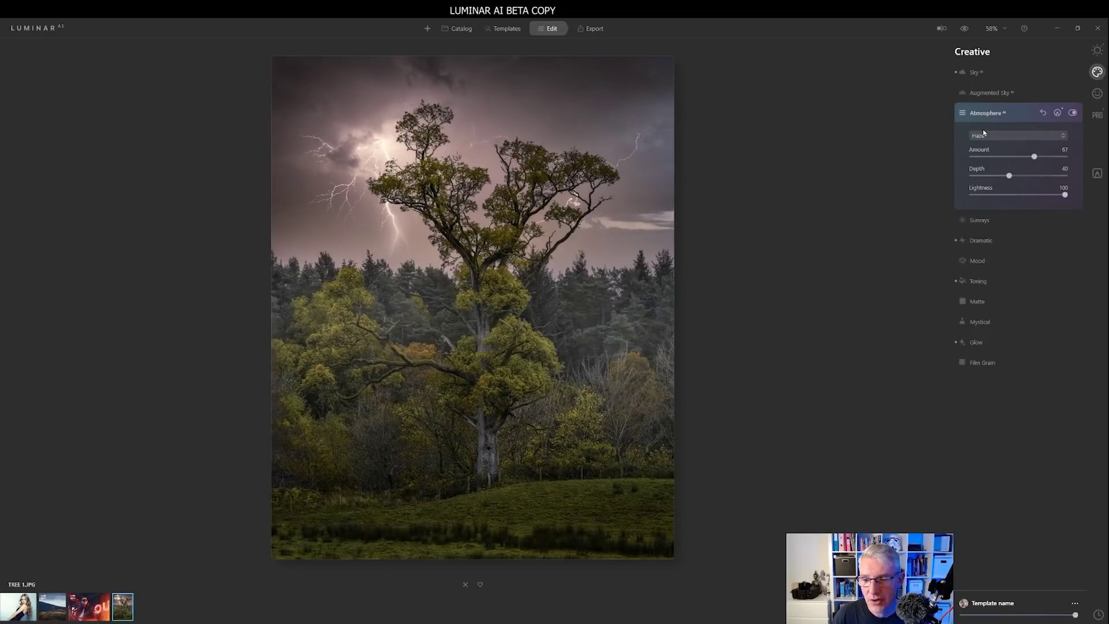
click(991, 136)
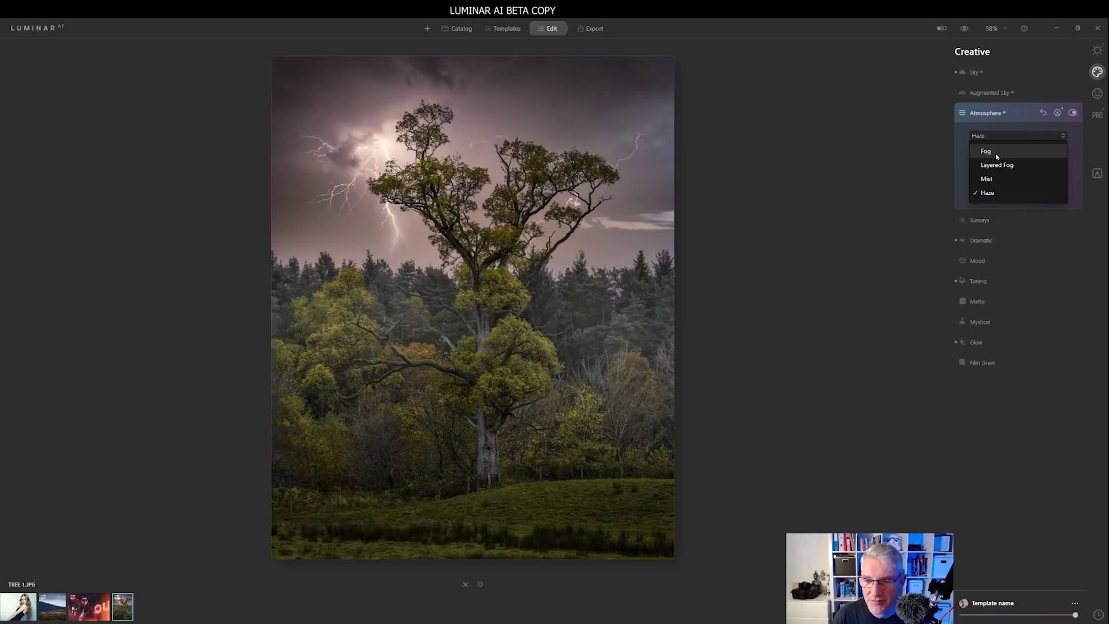
click(989, 193)
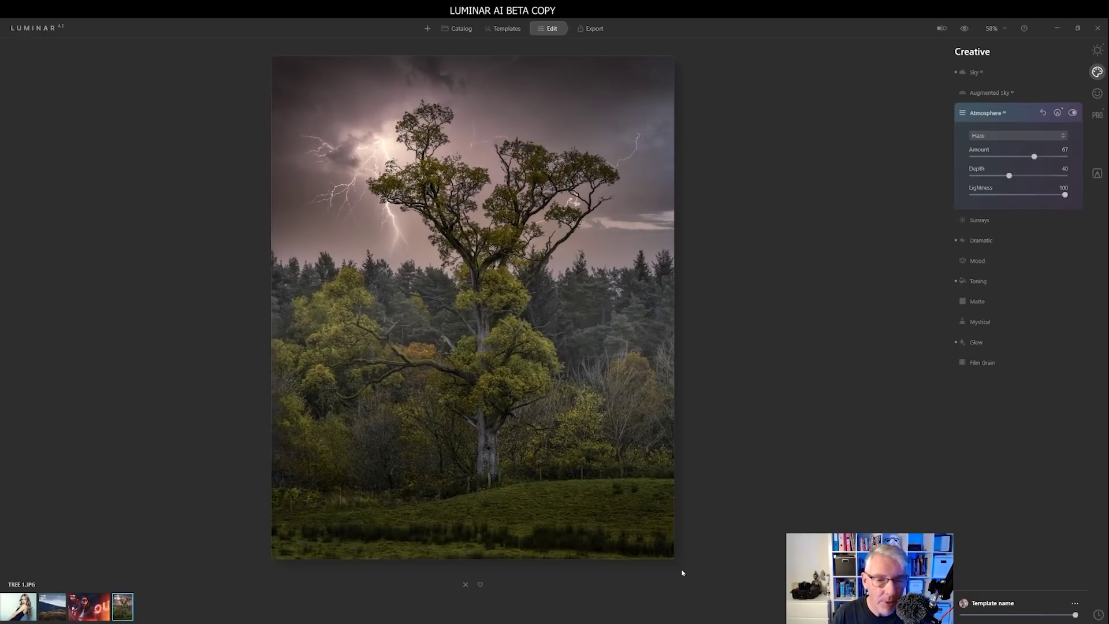
Step: Compare the stormy tree edit against its original using the Before/After slider and the eye toggle
click(1018, 118)
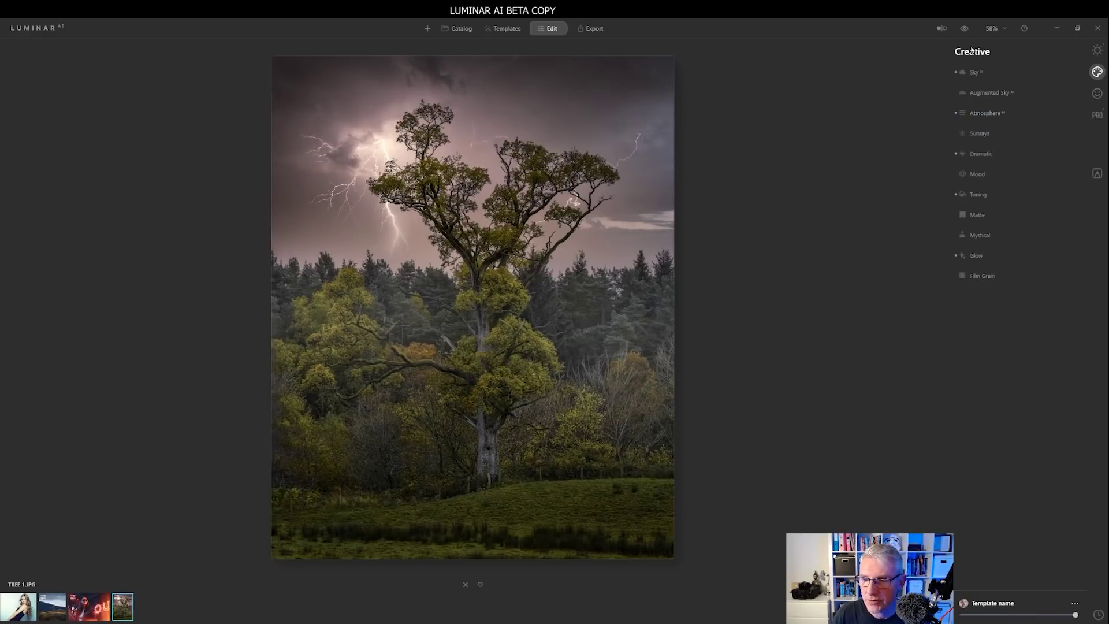
click(943, 30)
drag(312, 181, 630, 199)
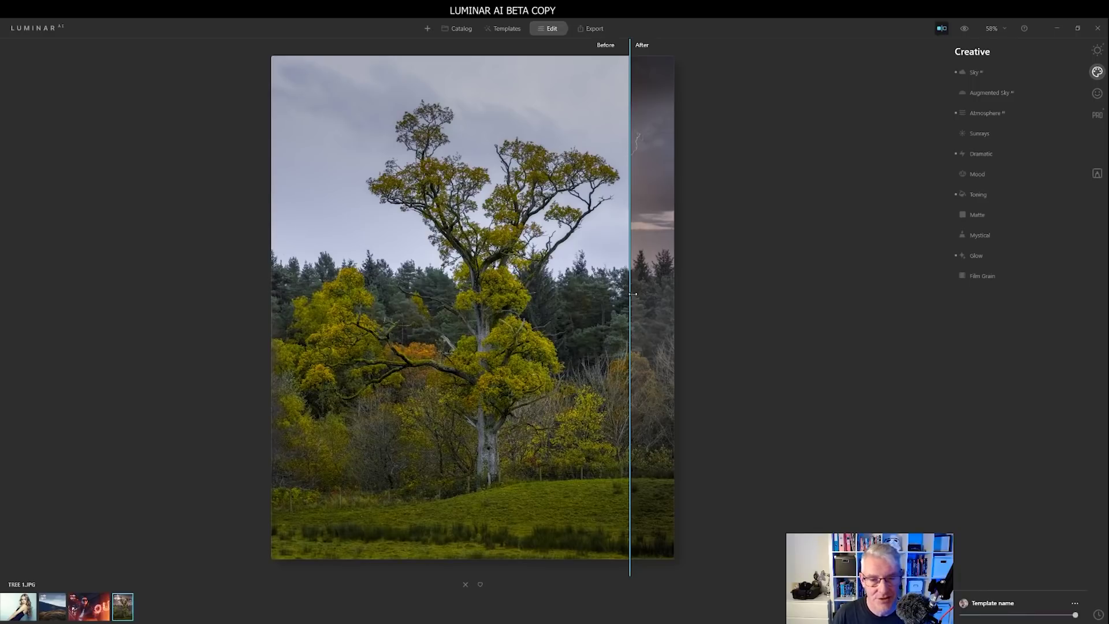
drag(634, 294, 804, 303)
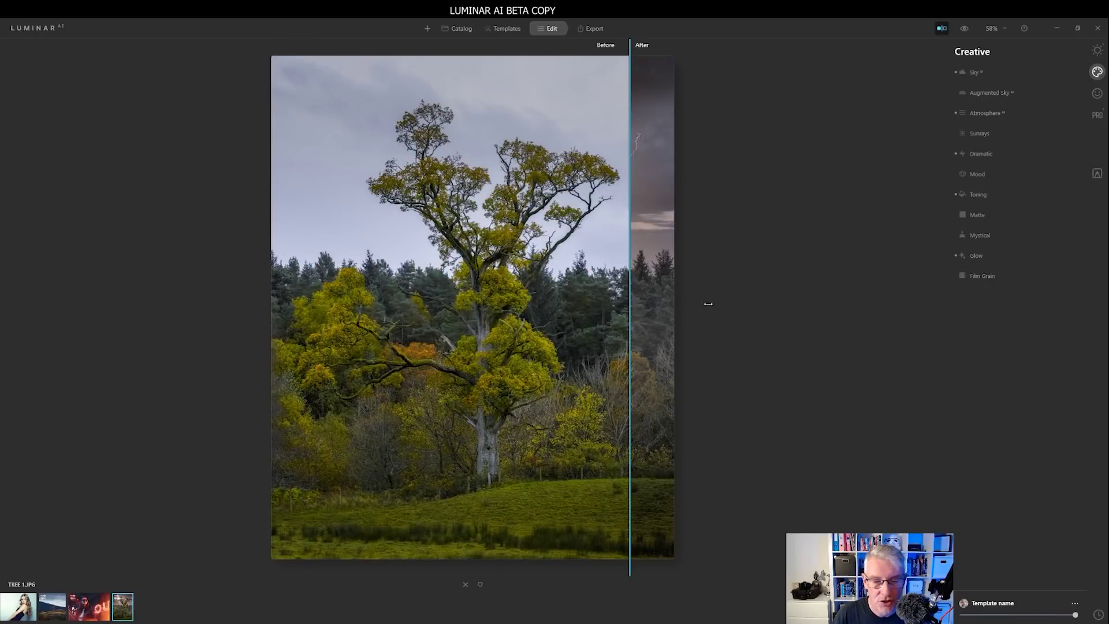
drag(692, 304, 310, 292)
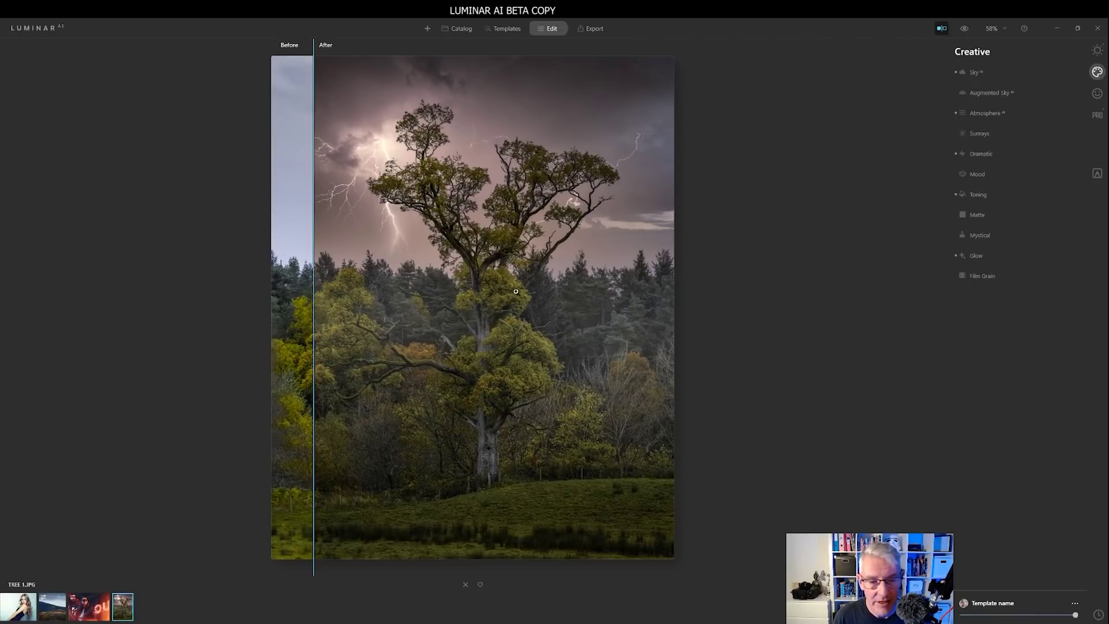
click(942, 28)
click(968, 32)
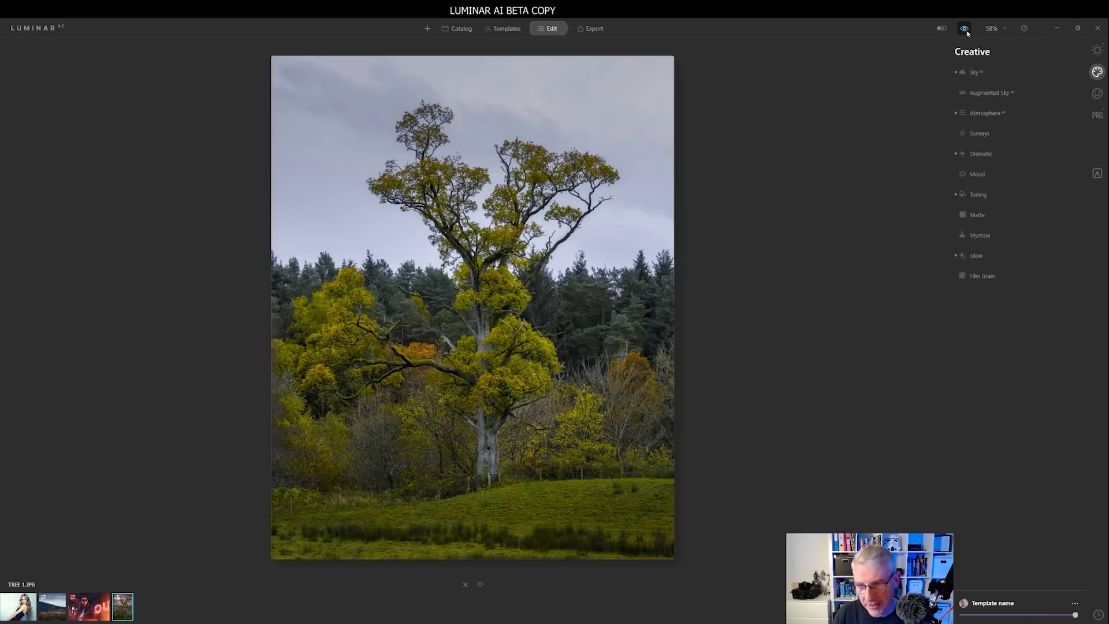
click(966, 30)
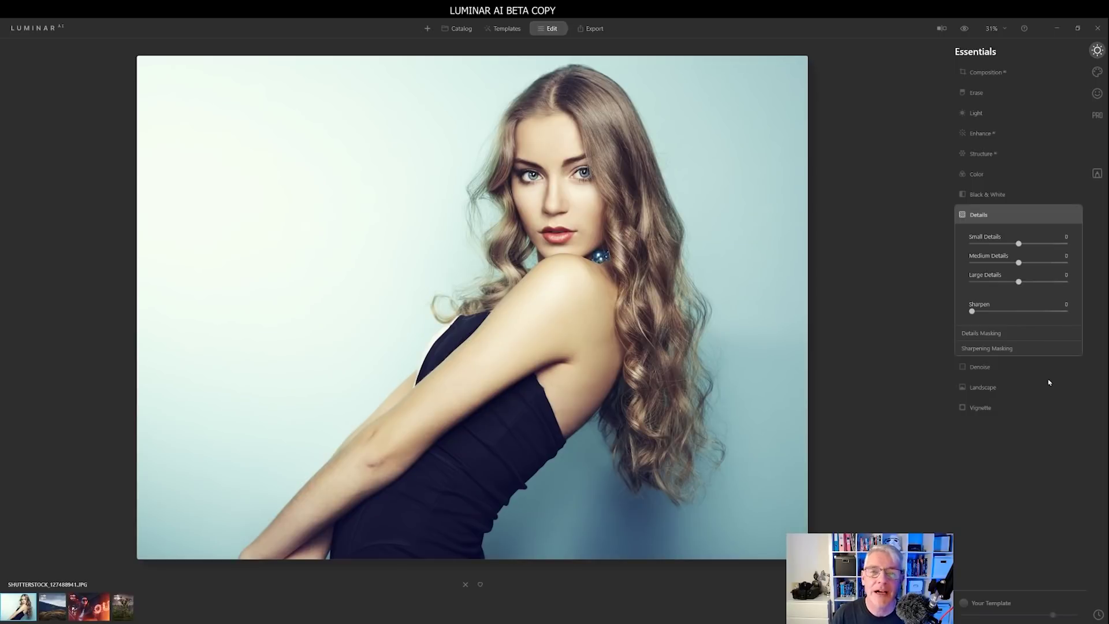
click(1098, 95)
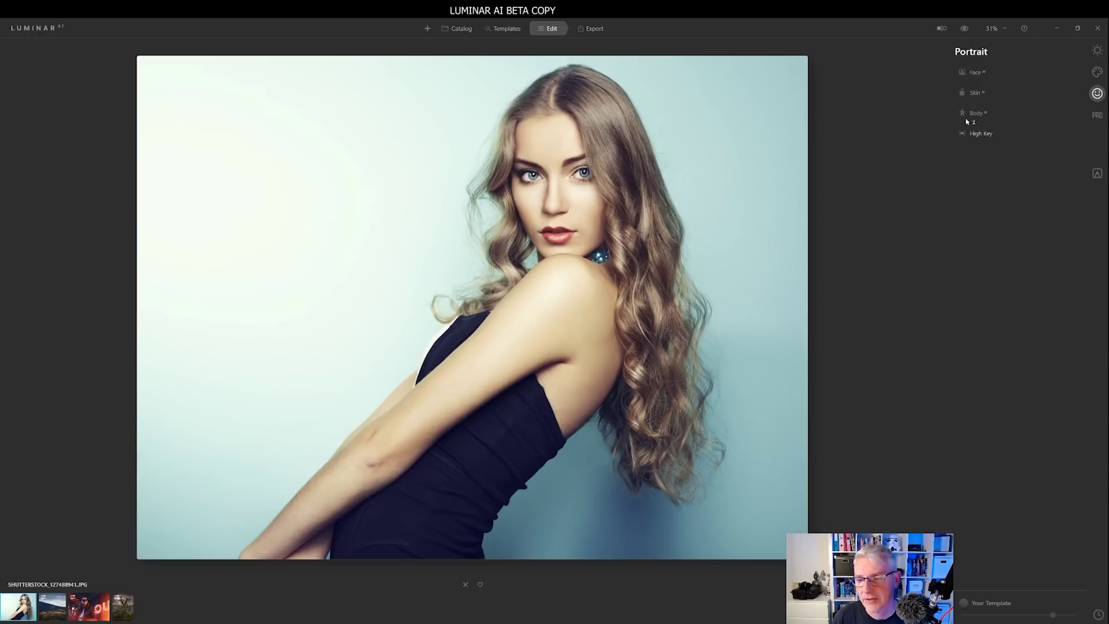
click(980, 76)
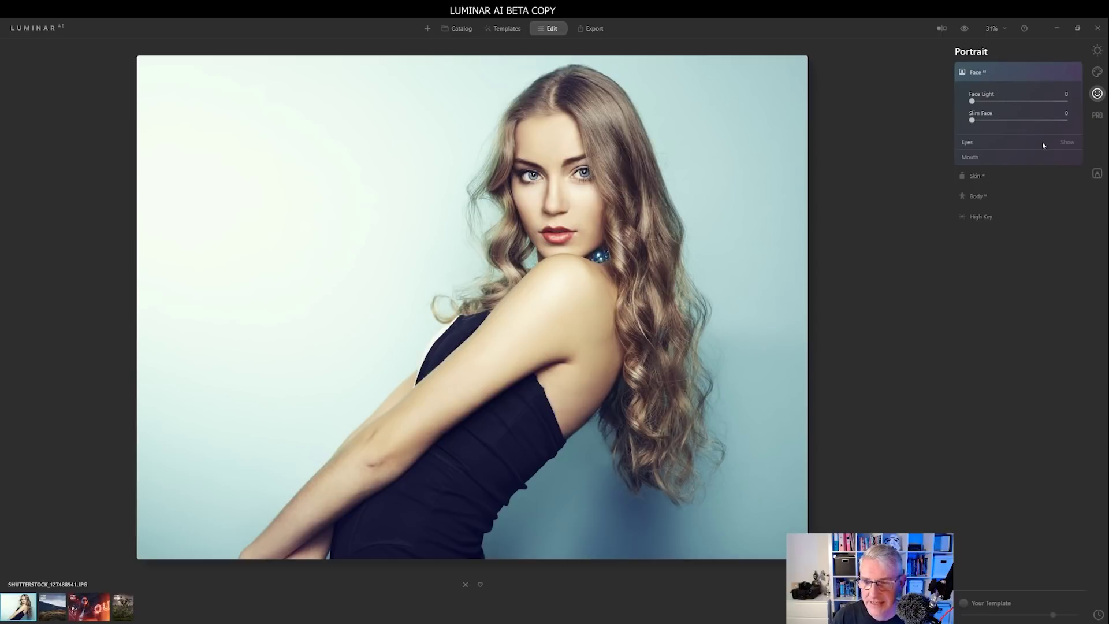
click(967, 142)
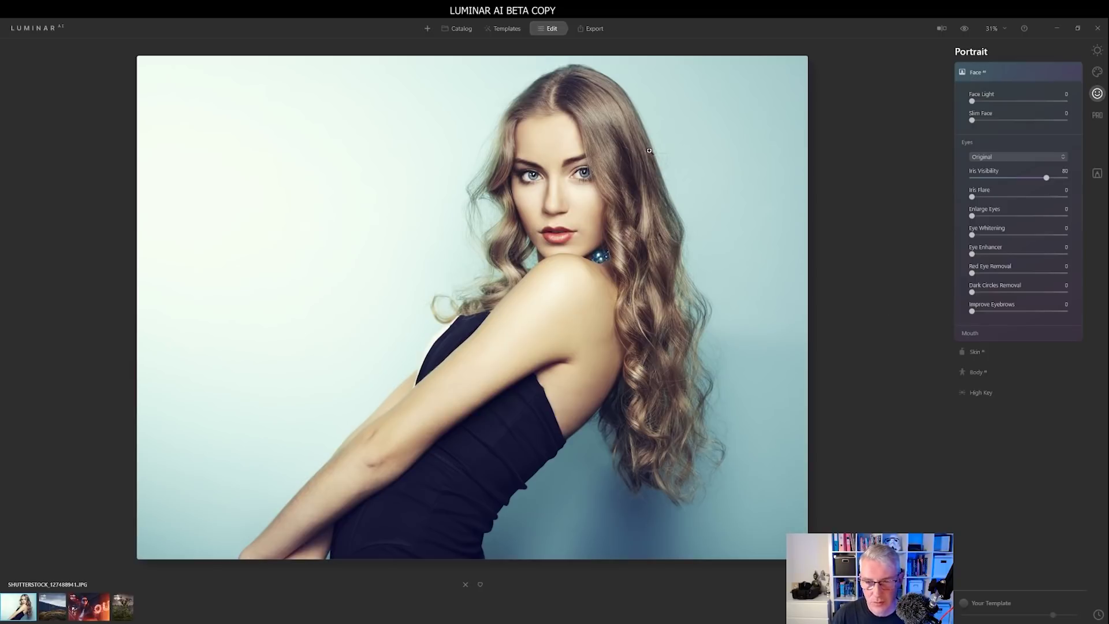
click(1005, 159)
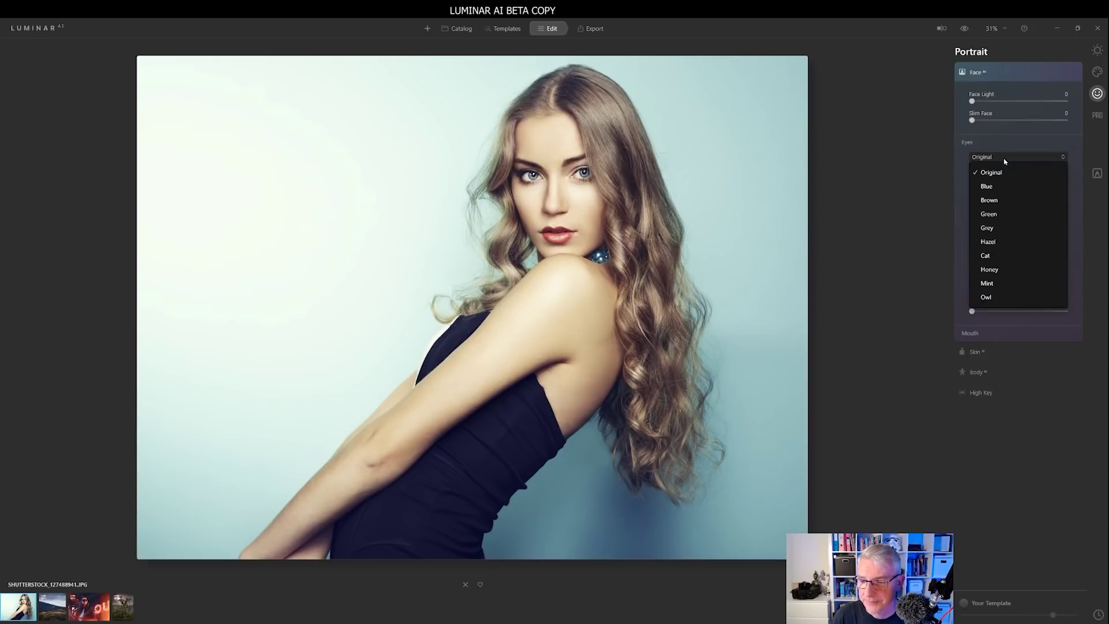
click(989, 214)
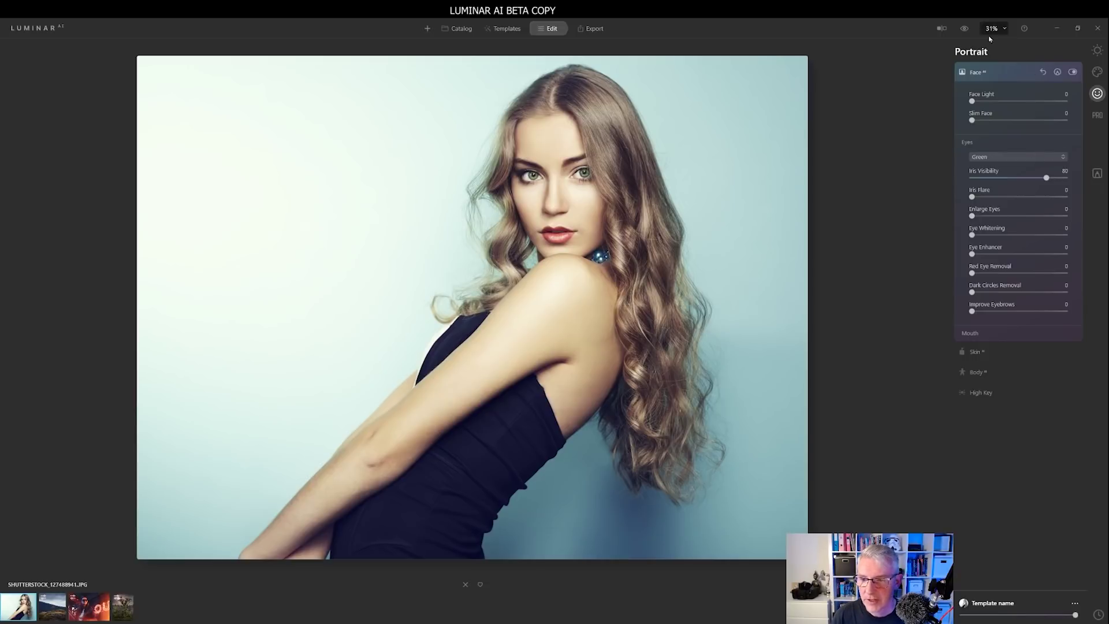
click(965, 31)
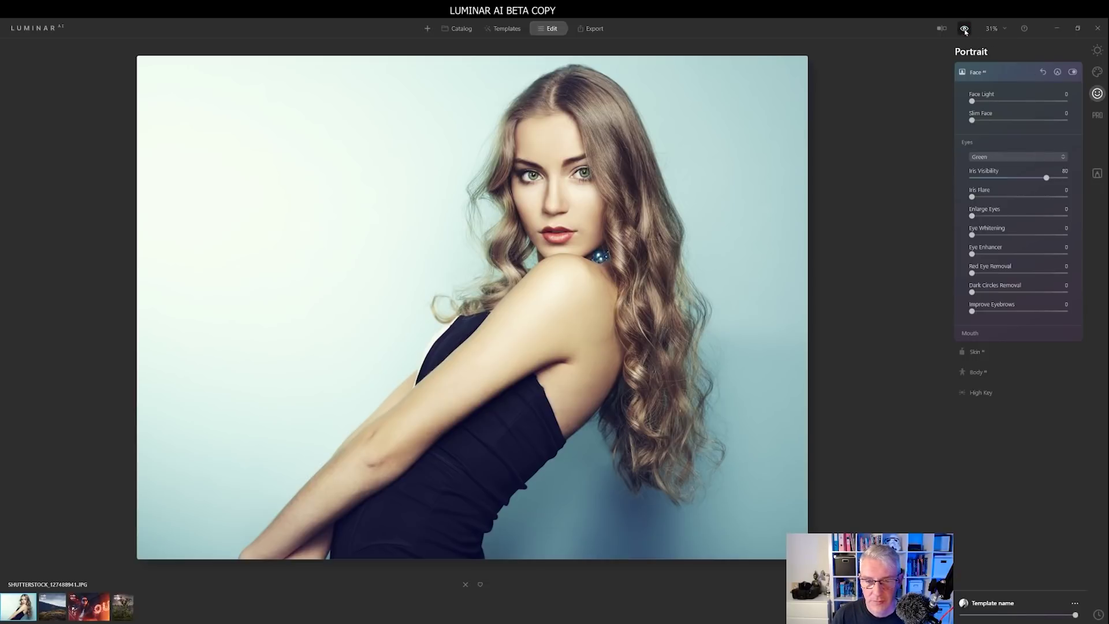
click(964, 31)
click(965, 31)
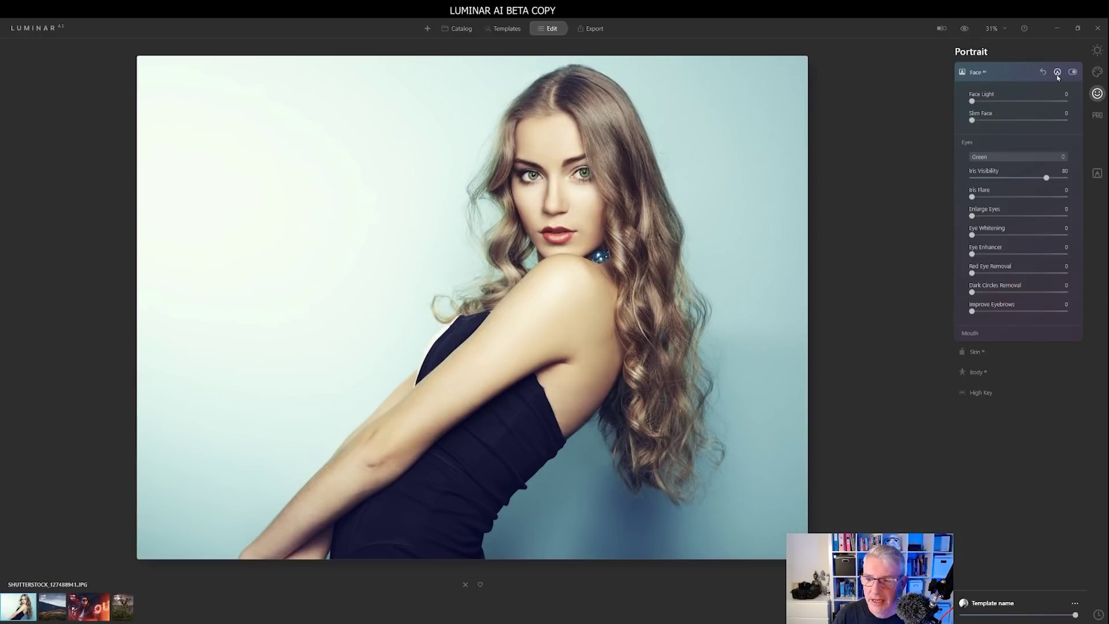
Step: Bring up the face mask painting options and set Iris Flare to 6 and Eye Enhancer to 3
click(1057, 73)
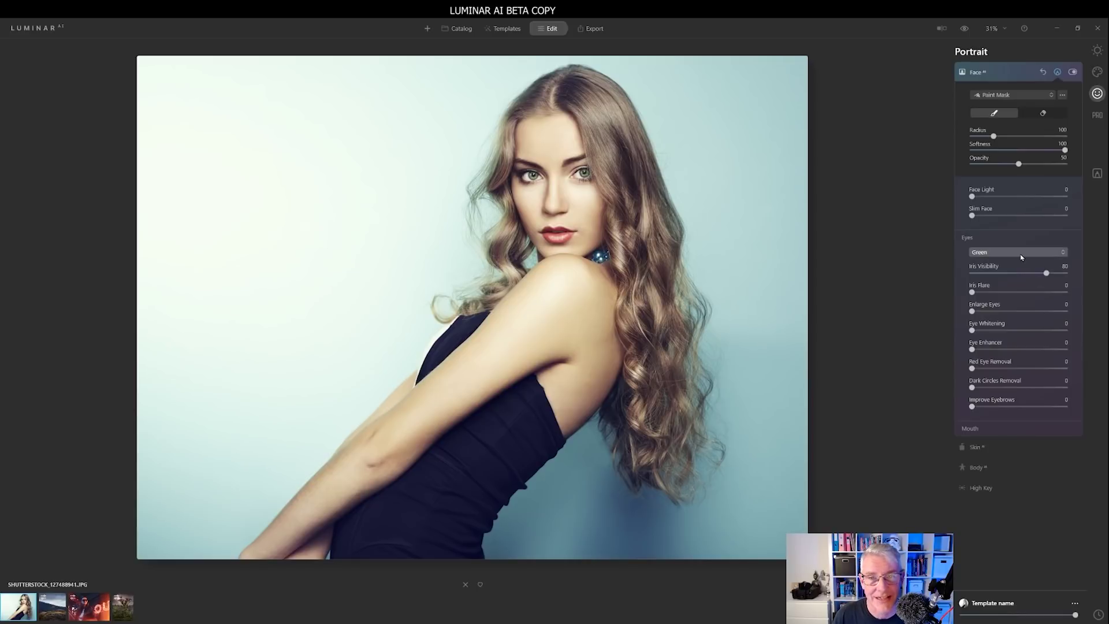
drag(972, 293, 978, 293)
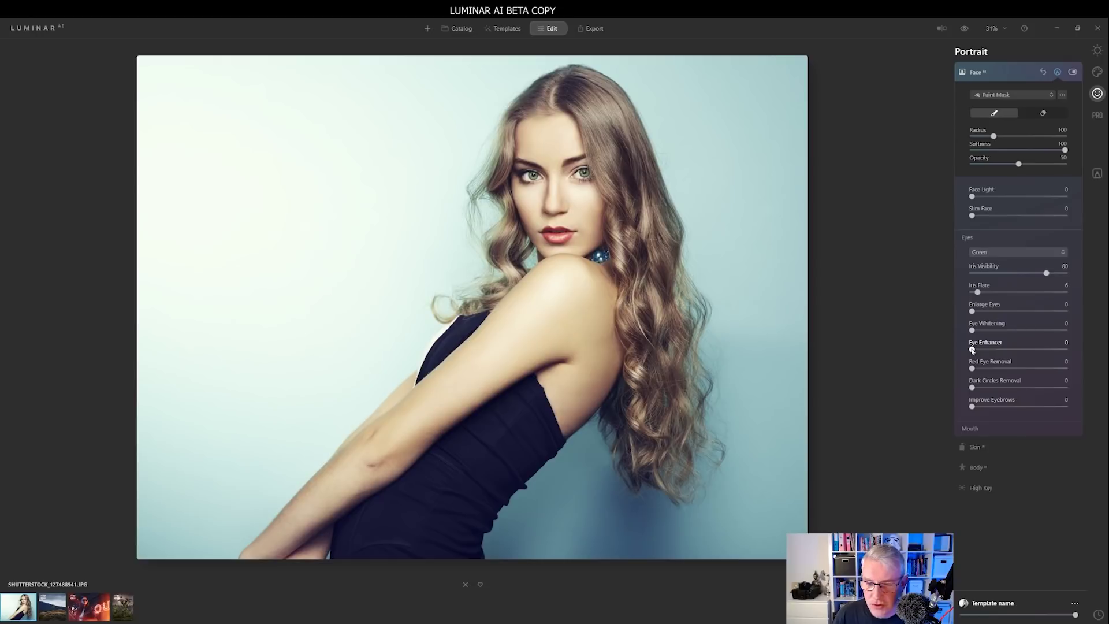
drag(973, 349, 974, 348)
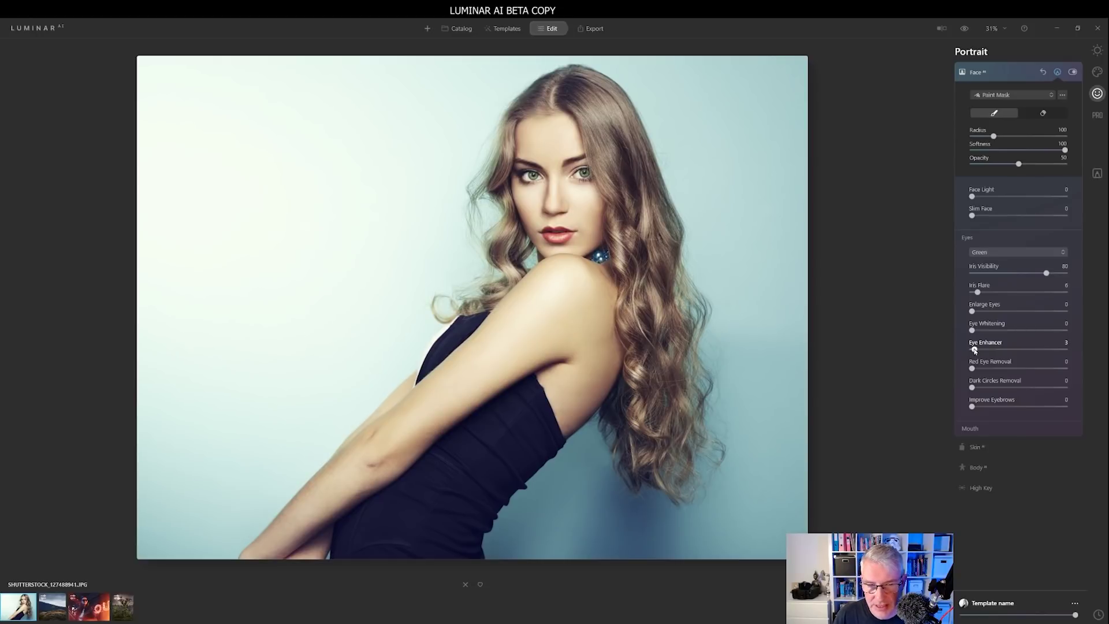
Step: Toggle the preview to compare the green eyes with the original blue
click(963, 31)
click(964, 30)
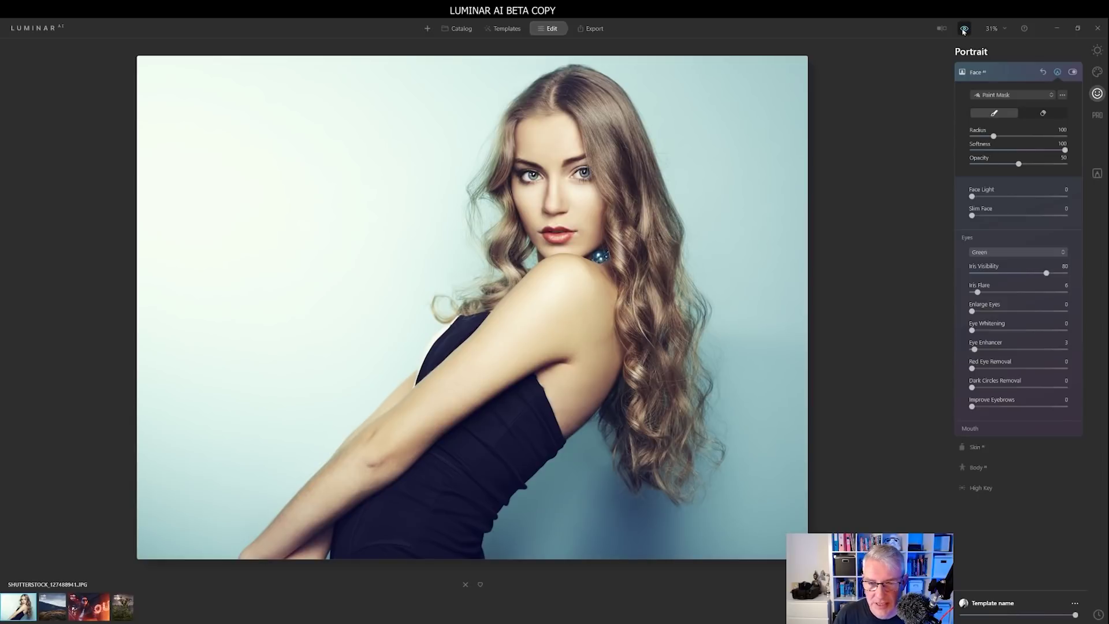
click(964, 30)
click(964, 30)
Step: Compare once more with the original, then zoom in close on the face and eyes
click(964, 30)
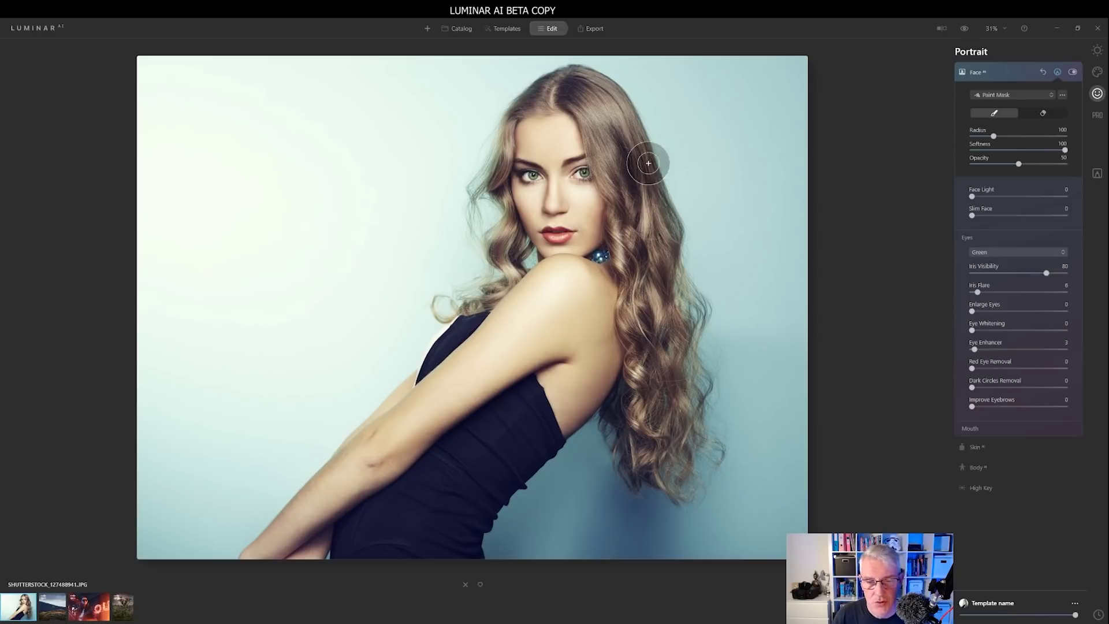
scroll(598, 182, up, 2)
scroll(598, 182, up, 1)
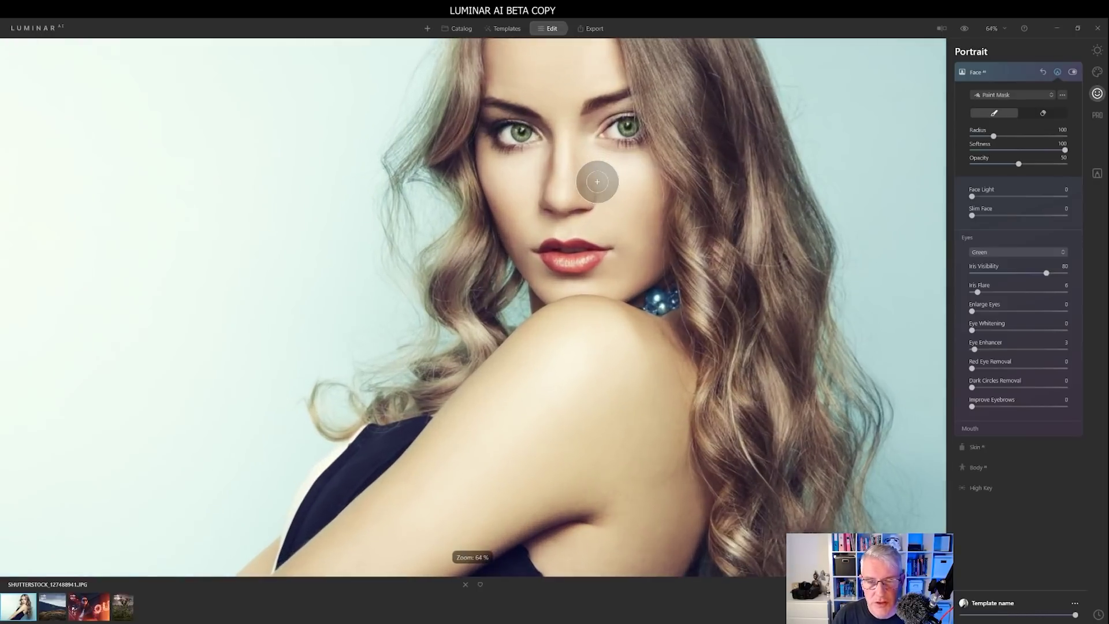
scroll(598, 182, up, 1)
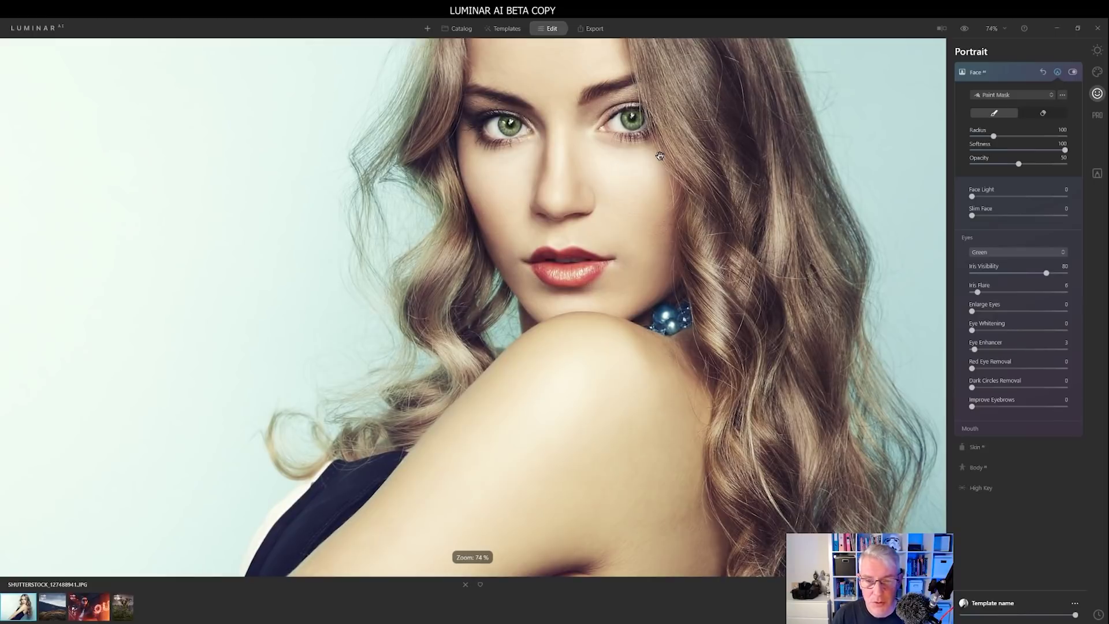
drag(660, 159, 558, 308)
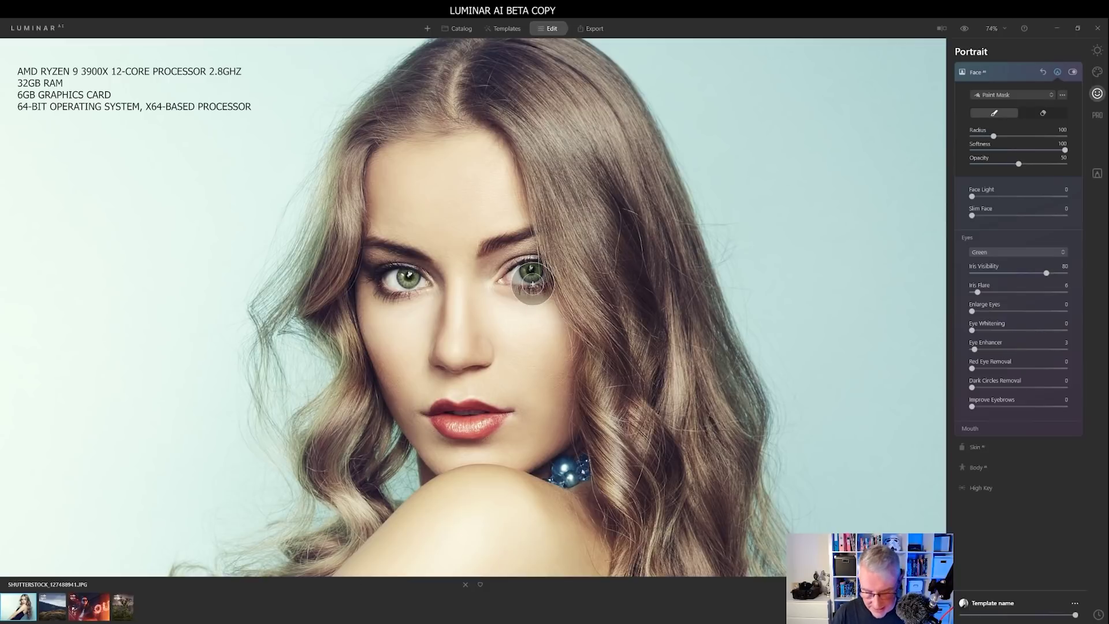
Step: Resize the mask brush to radius 28 with the bracket keys, then close the painting options
key(bracketleft)
key(bracketleft)
key(bracketleft)
key(bracketleft)
key(bracketleft)
key(bracketleft)
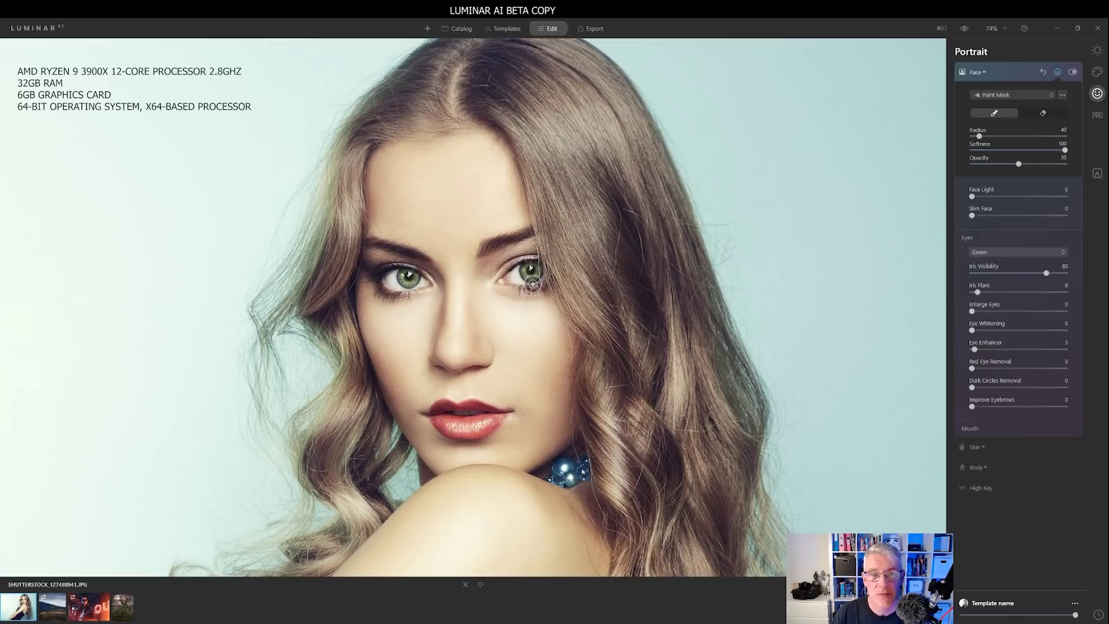
key(bracketright)
key(bracketright)
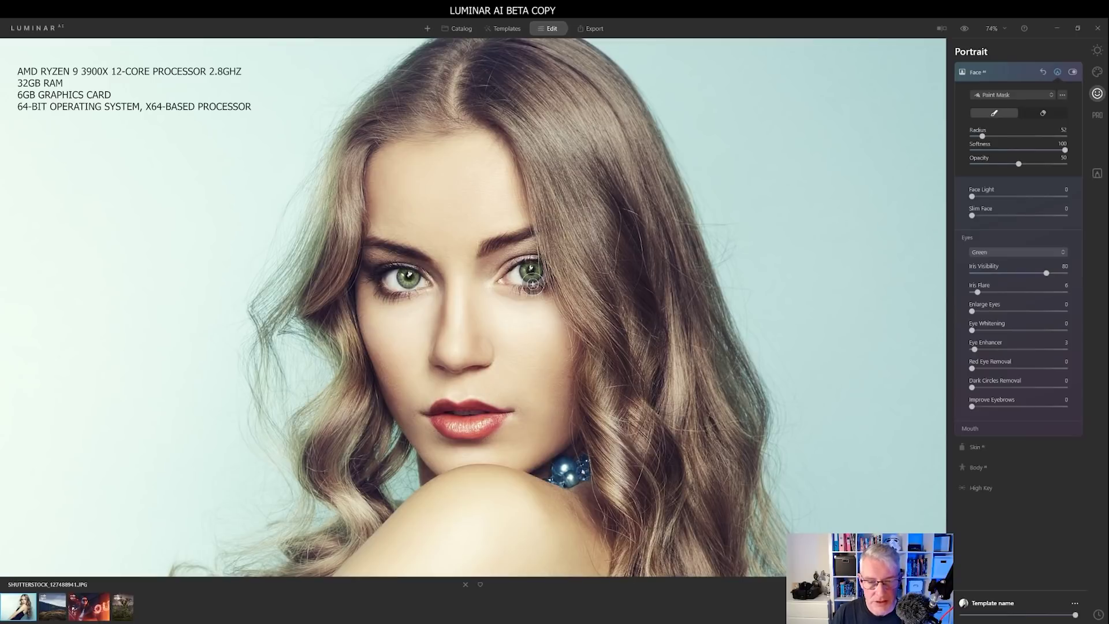
key(bracketleft)
key(bracketleft)
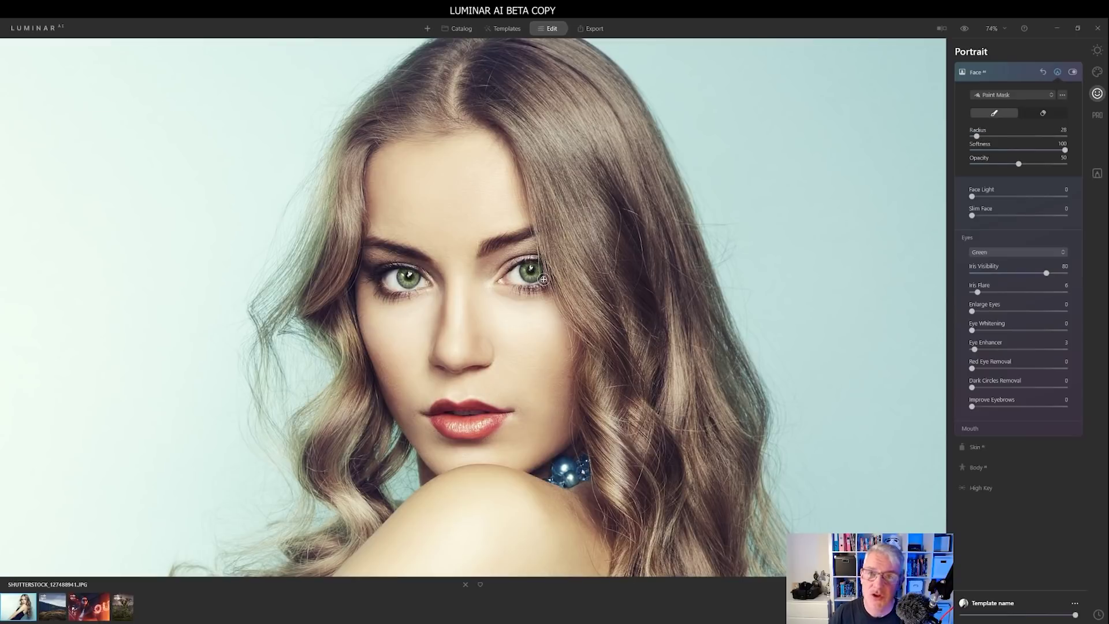
key(Escape)
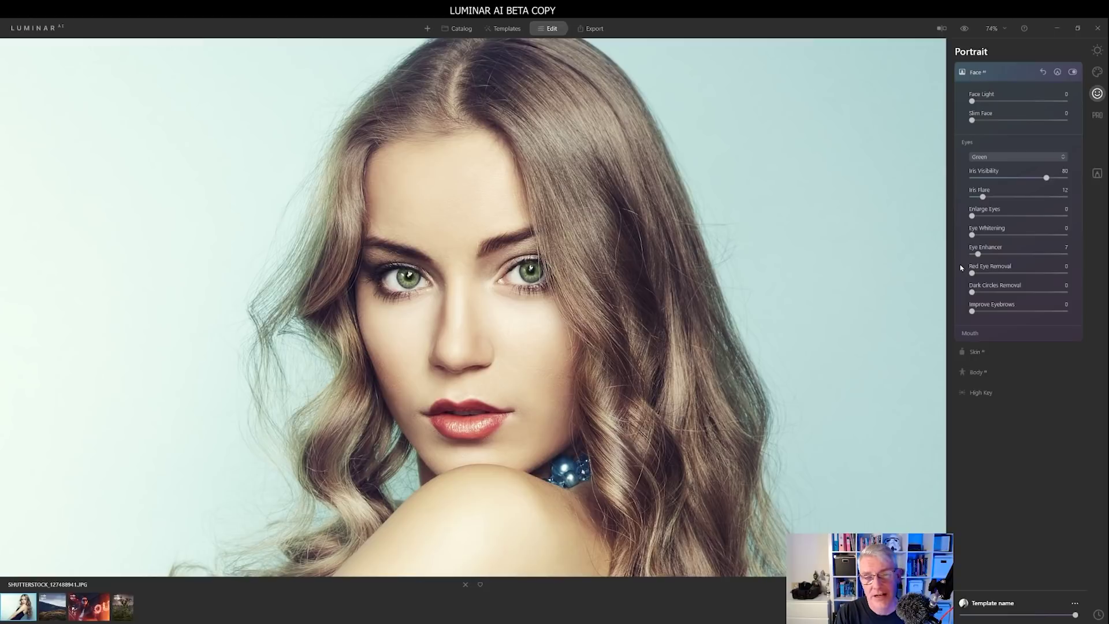
Step: Switch the face mask to painting and paint the eye effect onto both irises
click(1057, 72)
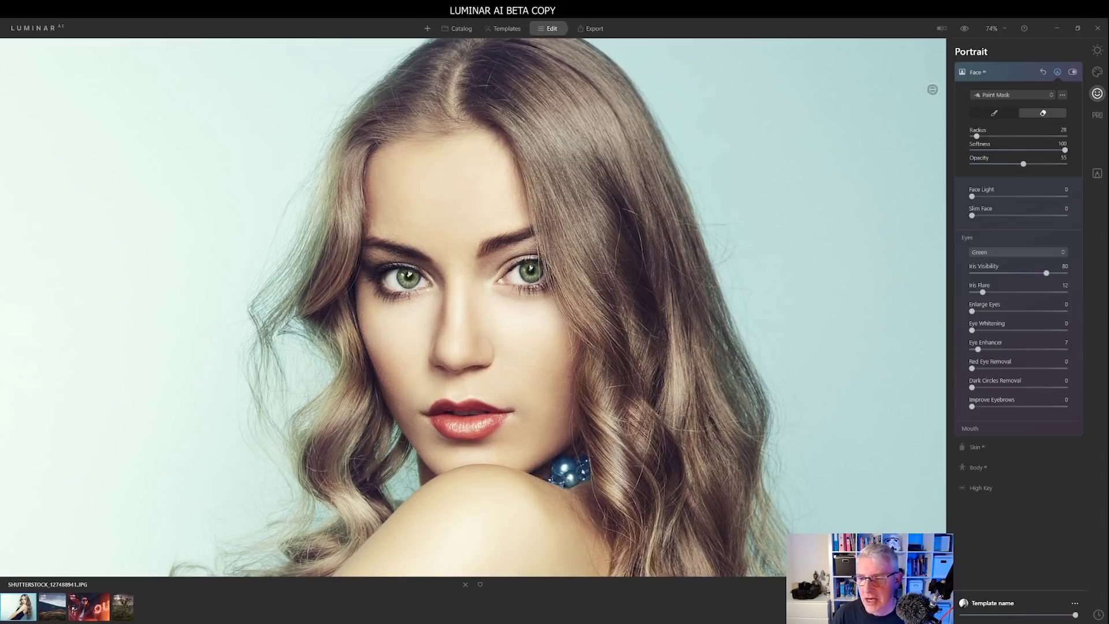
click(996, 113)
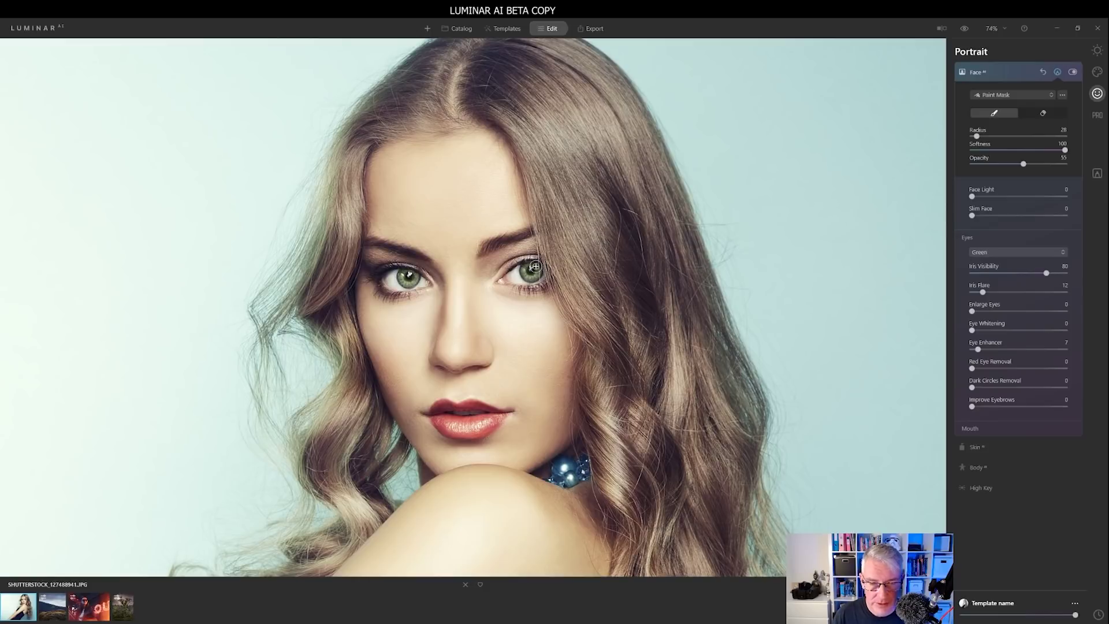
mouse_move(535, 266)
mouse_down()
mouse_move(523, 272)
mouse_move(533, 274)
mouse_up()
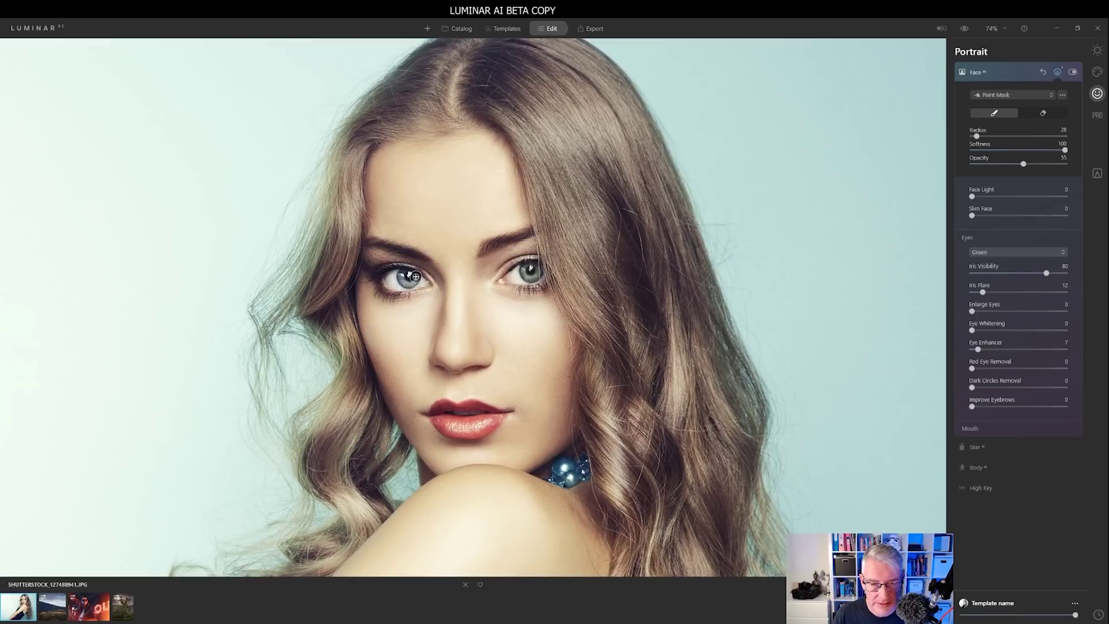
drag(415, 276, 405, 280)
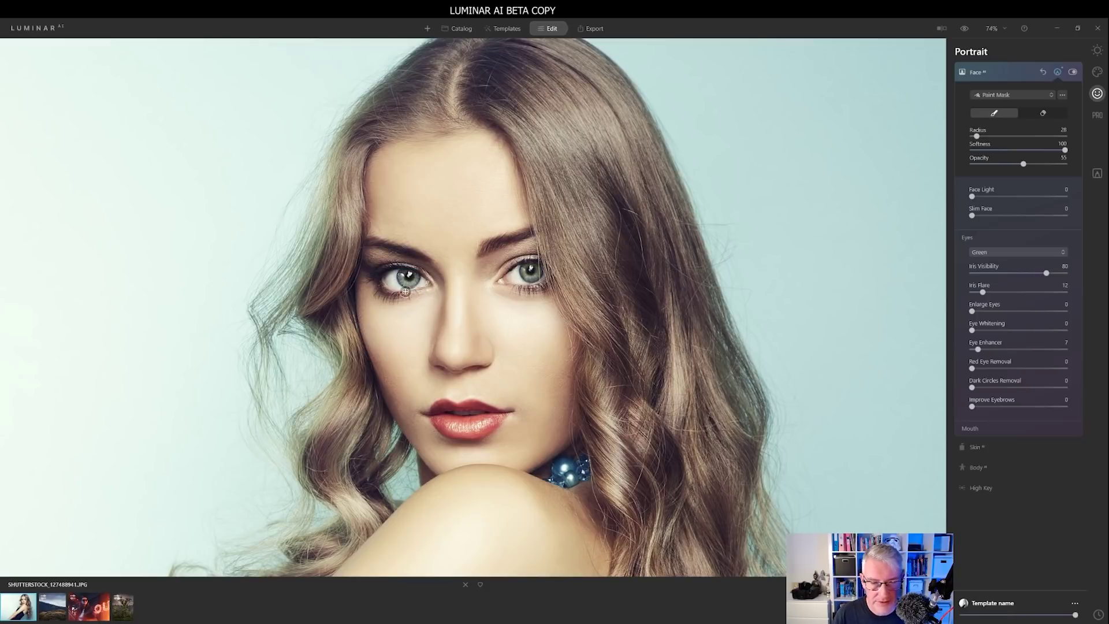
Step: Compare the masked eyes with the original using the preview toggle
click(965, 31)
click(965, 30)
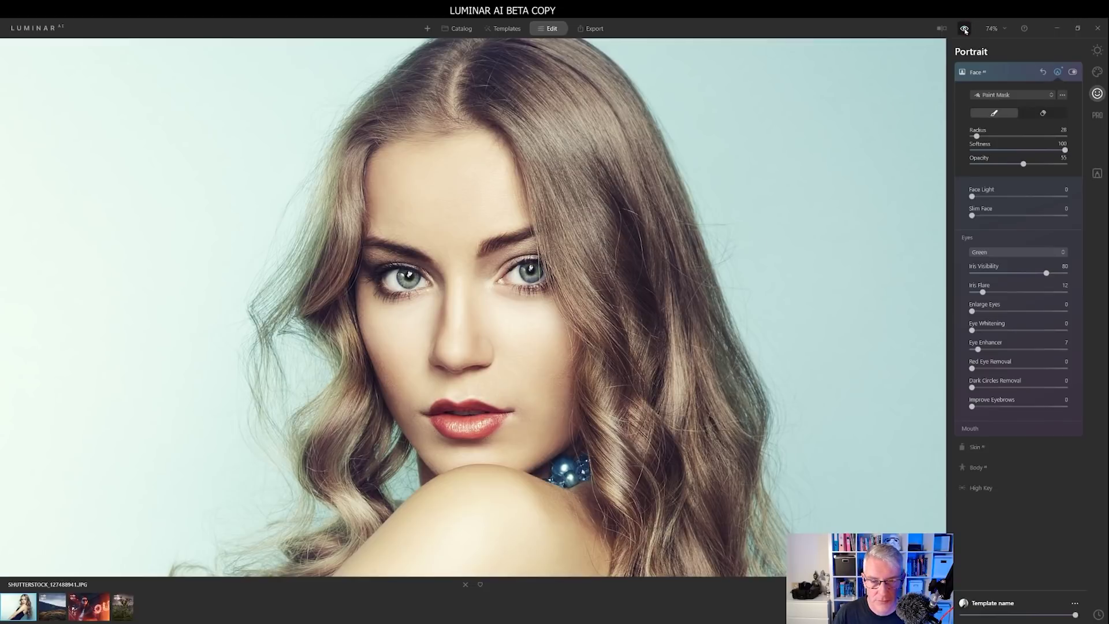
click(965, 30)
click(965, 30)
click(965, 30)
click(965, 30)
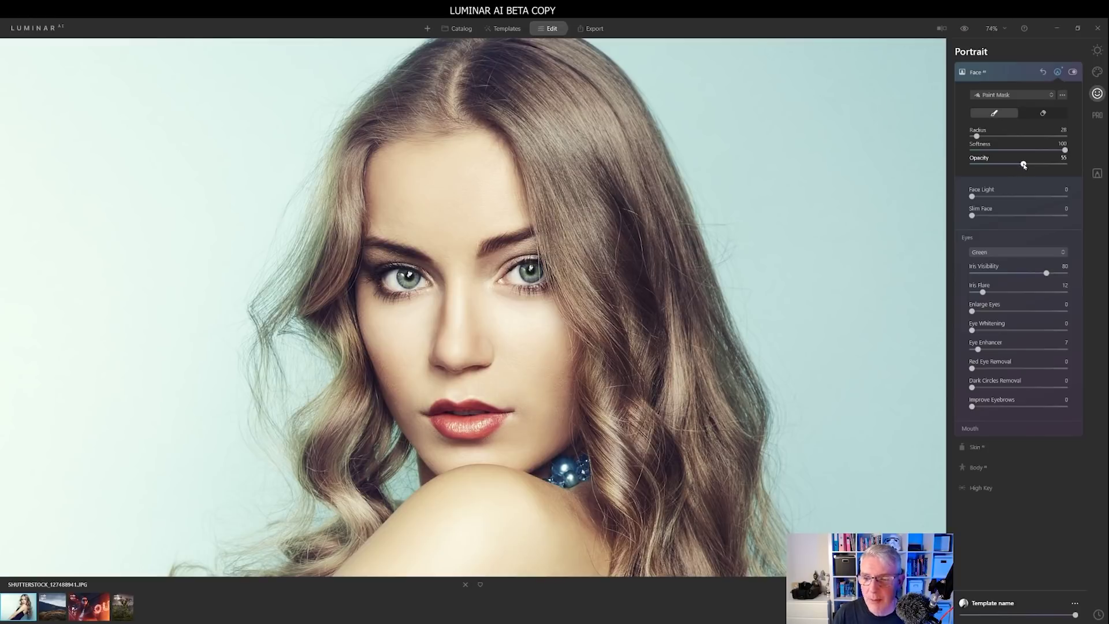
Step: Raise brush opacity to 57, repaint both irises, and fit the whole portrait with Ctrl+0
drag(1024, 165, 1025, 165)
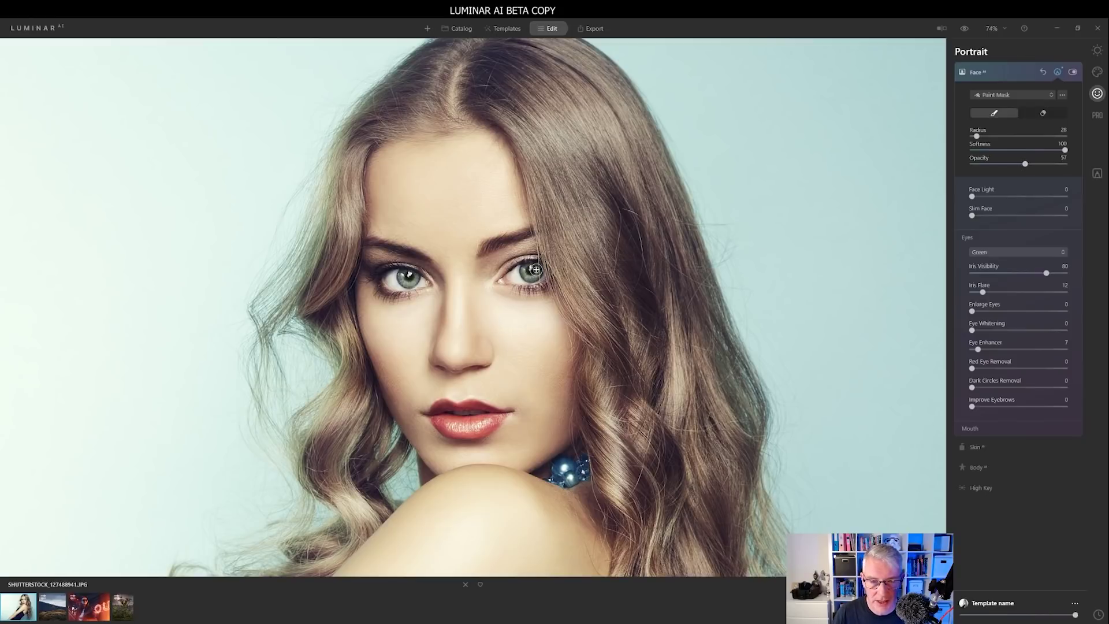
drag(536, 269, 530, 275)
mouse_move(417, 281)
mouse_down()
mouse_move(405, 277)
mouse_move(417, 279)
mouse_up()
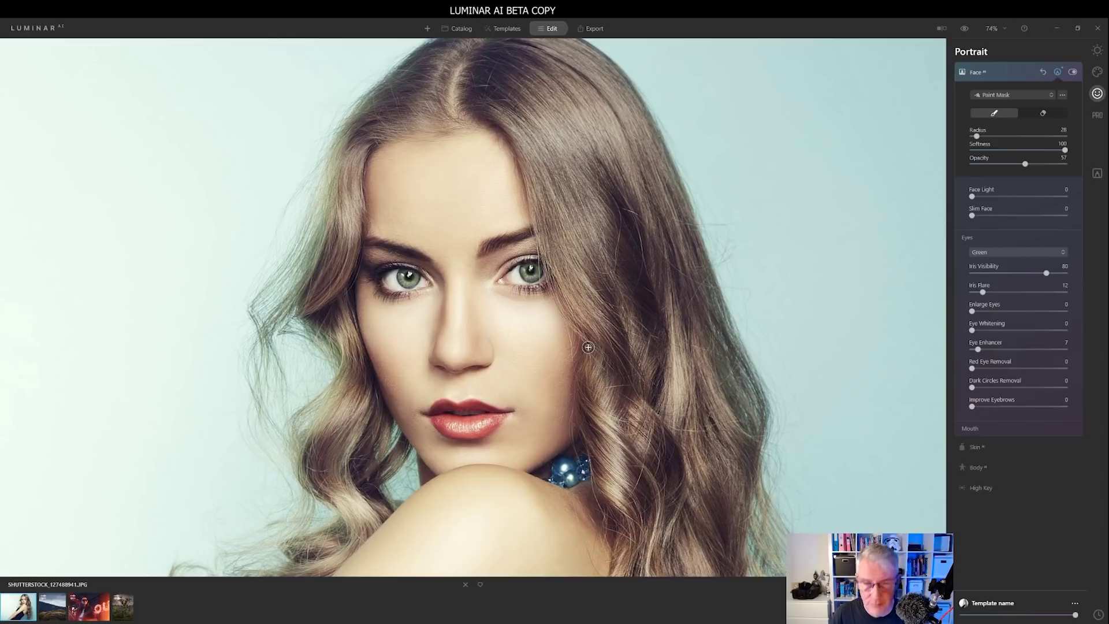
key(ctrl+0)
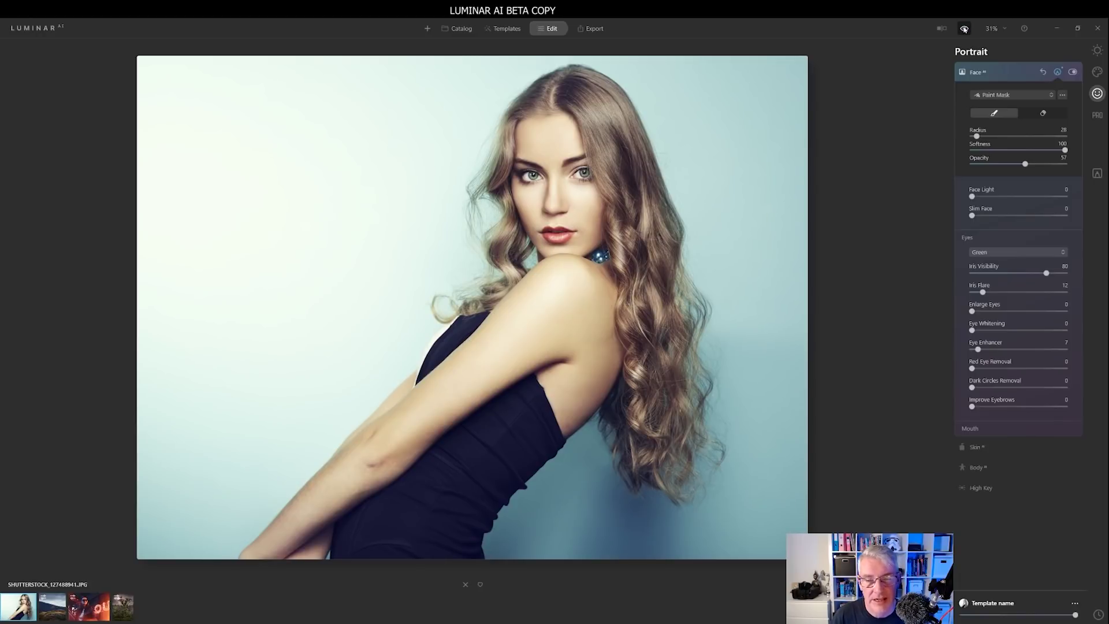
Step: Close the Paint Mask brush panel so the Face eye settings show again
click(921, 119)
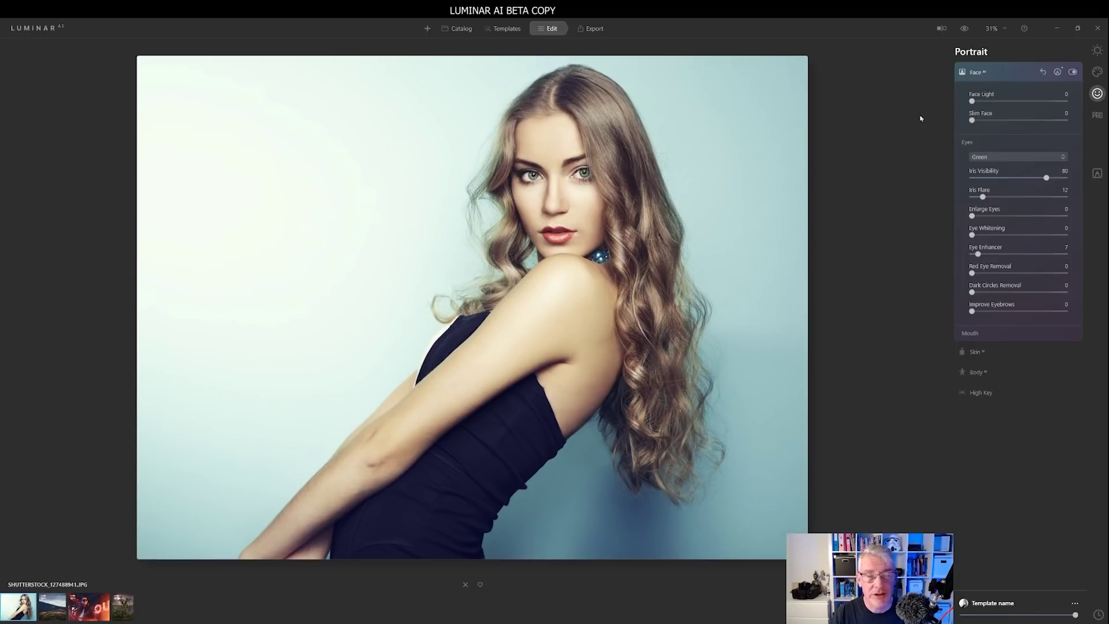